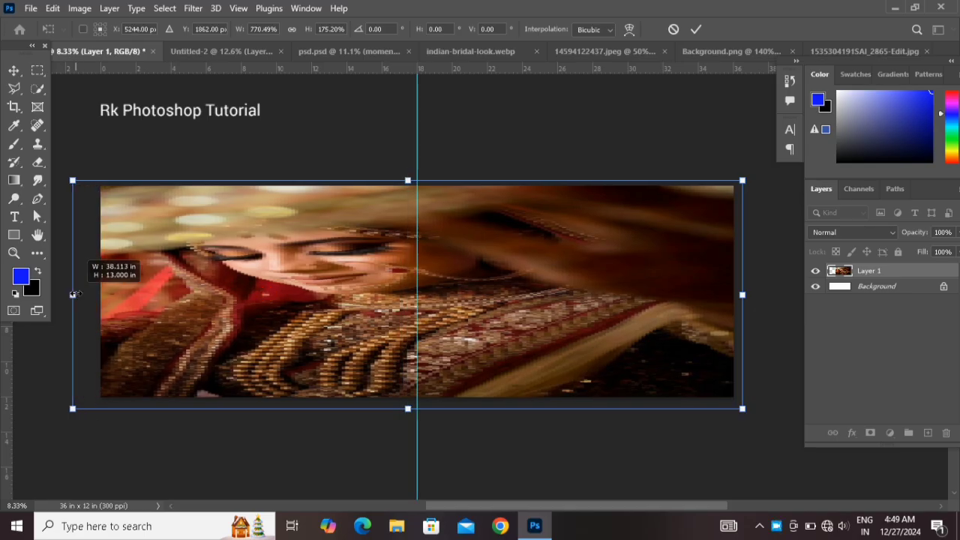
- Commit the enlarged bridal photo covering the canvas and flip the Layer 1 photo horizontally
{"action": "key", "text": "Return"}
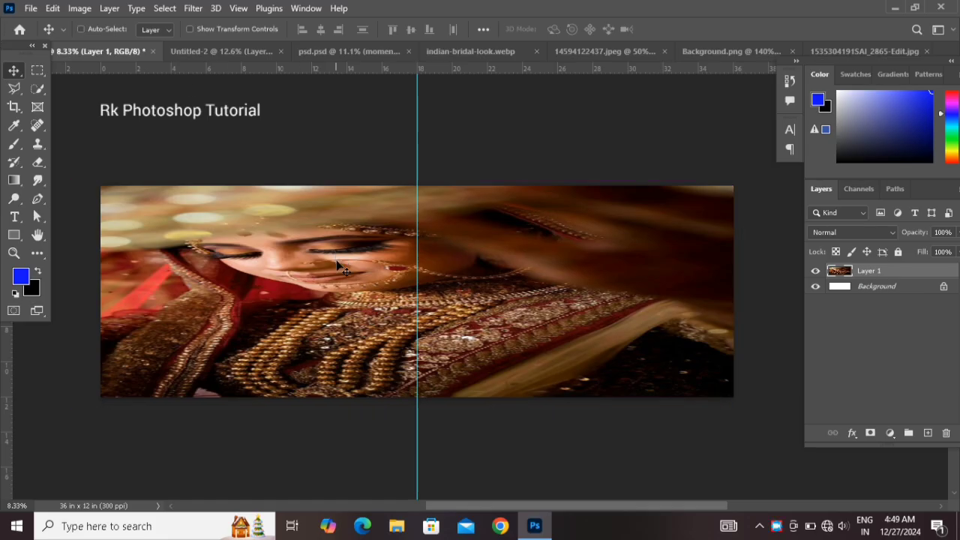
{"action": "key", "text": "ctrl+t"}
{"action": "right_click", "coordinate": [412, 324]}
{"action": "left_click", "coordinate": [442, 301]}
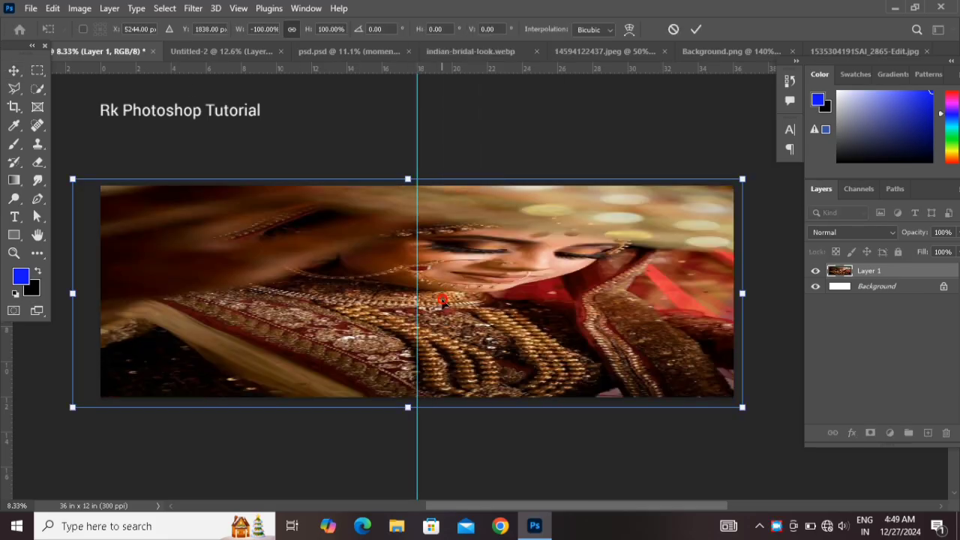
{"action": "key", "text": "Return"}
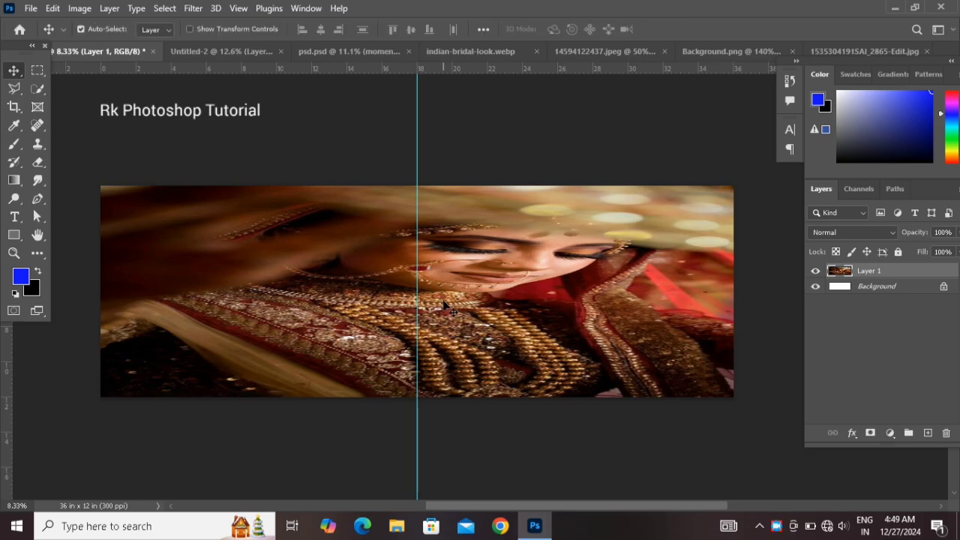
- Apply a Gaussian Blur with a radius of 493.4 pixels to the Layer 1 photo
{"action": "left_click", "coordinate": [197, 9]}
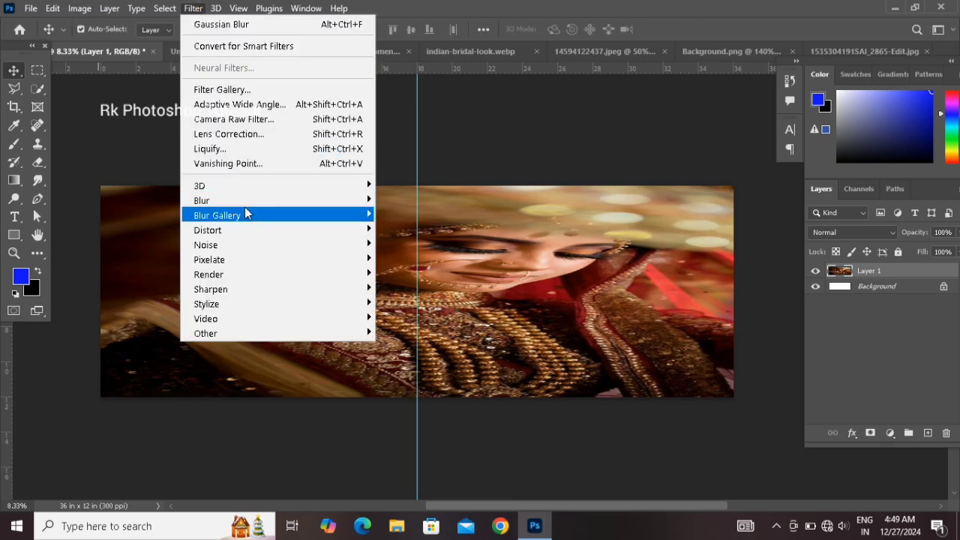
{"action": "mouse_move", "coordinate": [252, 204]}
{"action": "left_click", "coordinate": [420, 259]}
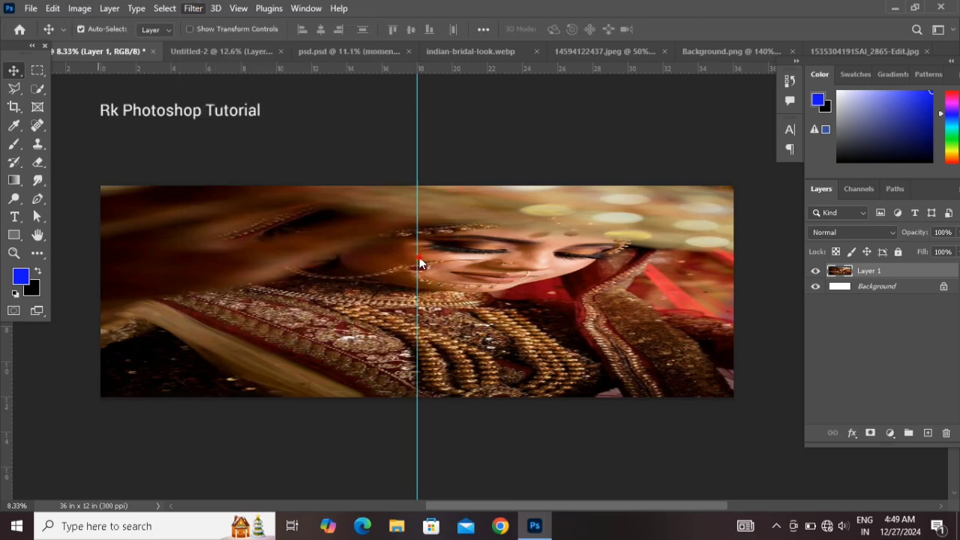
{"action": "left_click_drag", "start_coordinate": [749, 254], "coordinate": [775, 252]}
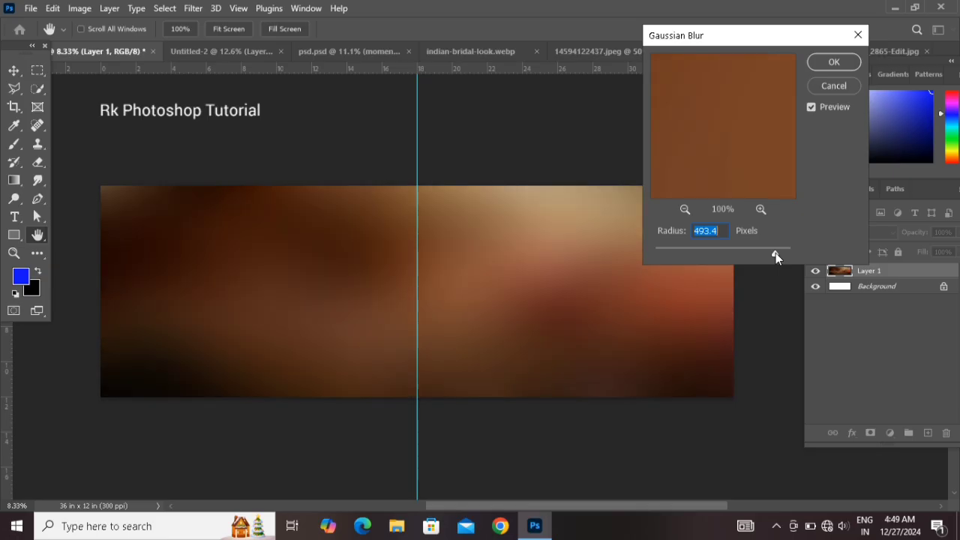
{"action": "left_click", "coordinate": [830, 63]}
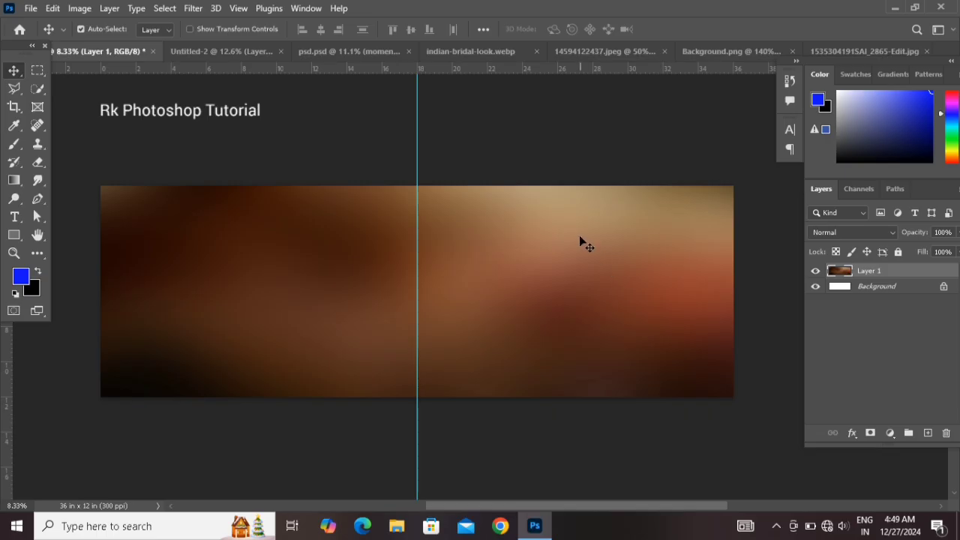
- Scale the blurred background layer up proportionally to about 106% so it extends further past the canvas edges
{"action": "key", "text": "ctrl+t"}
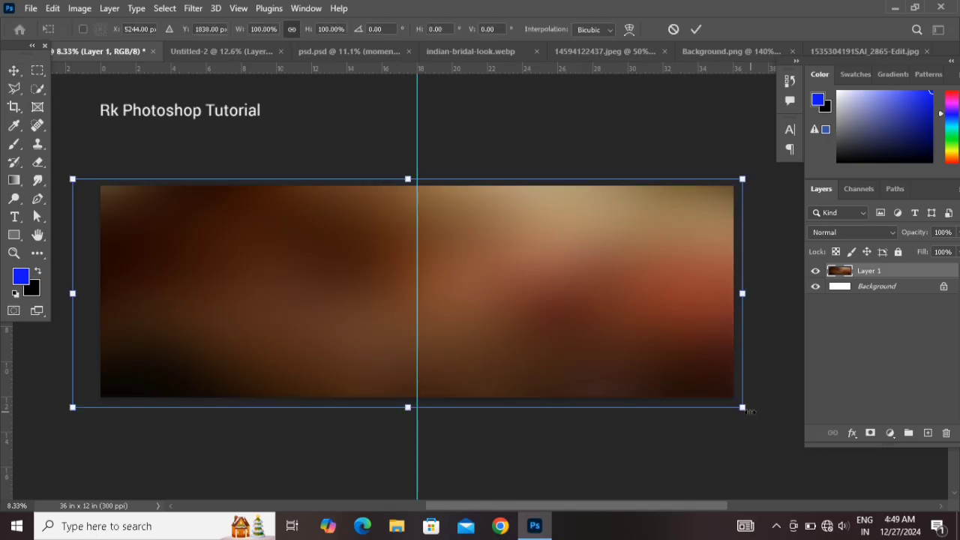
{"action": "left_click_drag", "start_coordinate": [744, 409], "coordinate": [763, 414]}
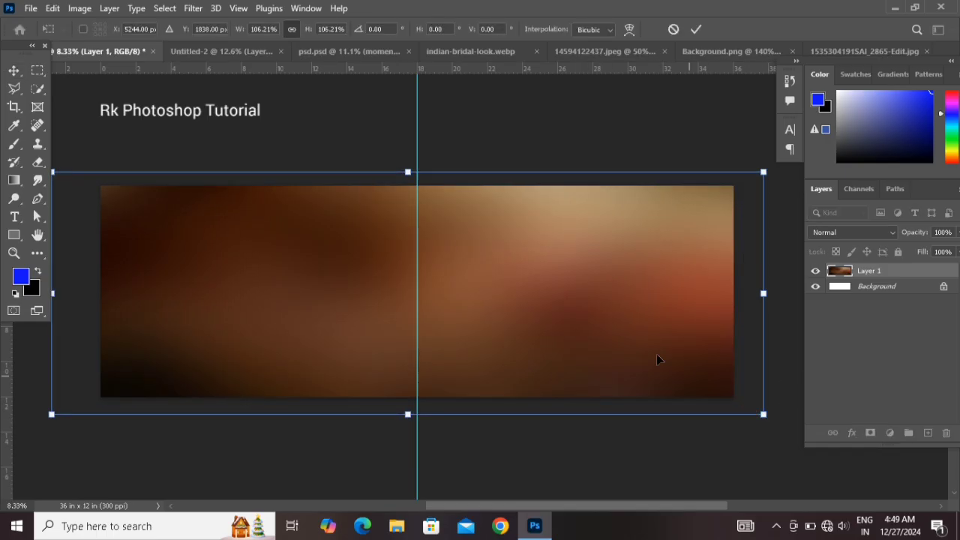
{"action": "key", "text": "Return"}
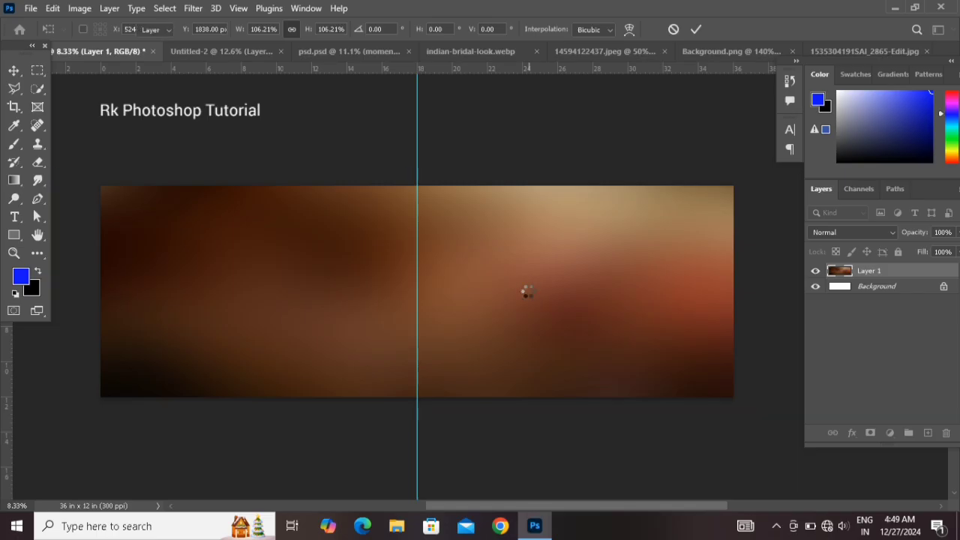
- Darken the blurred background layer with a Curves adjustment
{"action": "key", "text": "ctrl"}
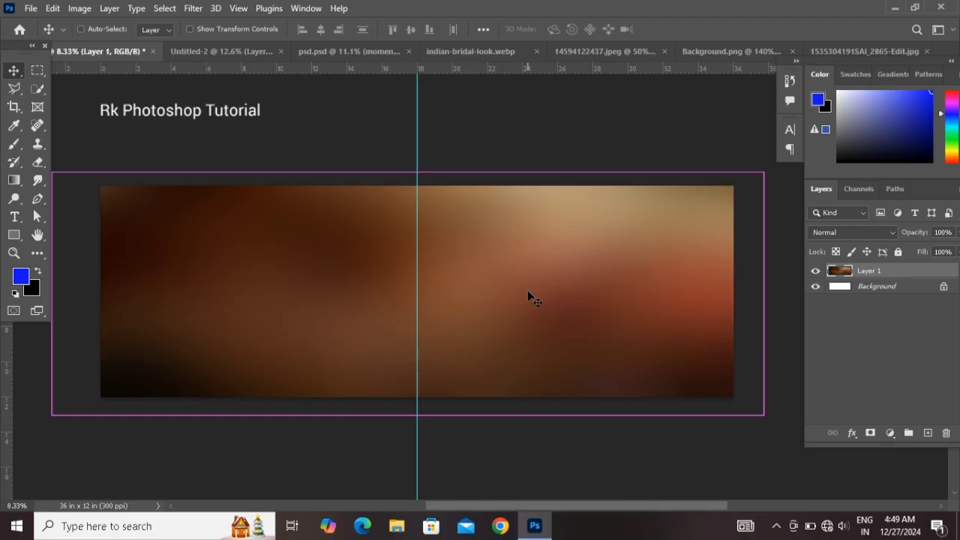
{"action": "key", "text": "ctrl+m"}
{"action": "left_click_drag", "start_coordinate": [495, 399], "coordinate": [505, 399]}
{"action": "left_click", "coordinate": [861, 186]}
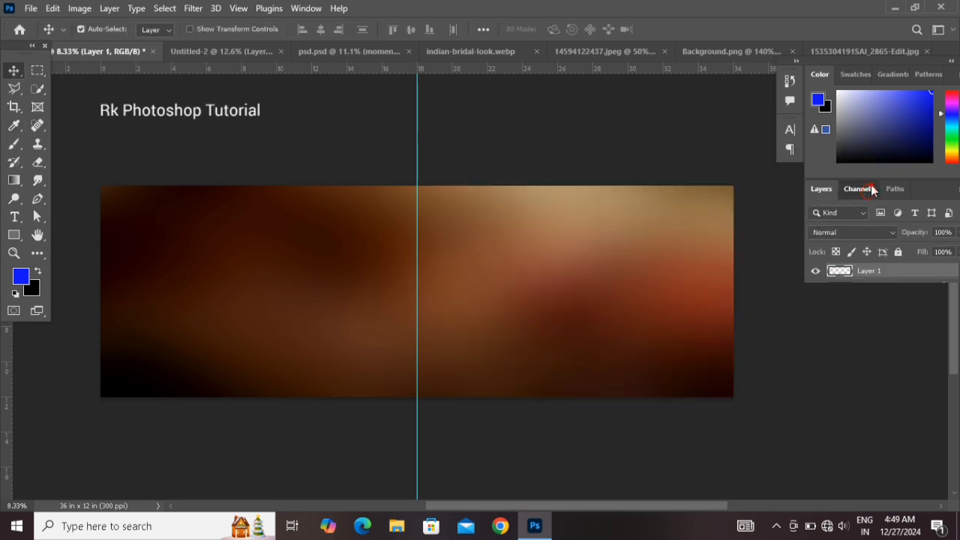
{"action": "left_click", "coordinate": [870, 189]}
{"action": "left_click", "coordinate": [823, 189]}
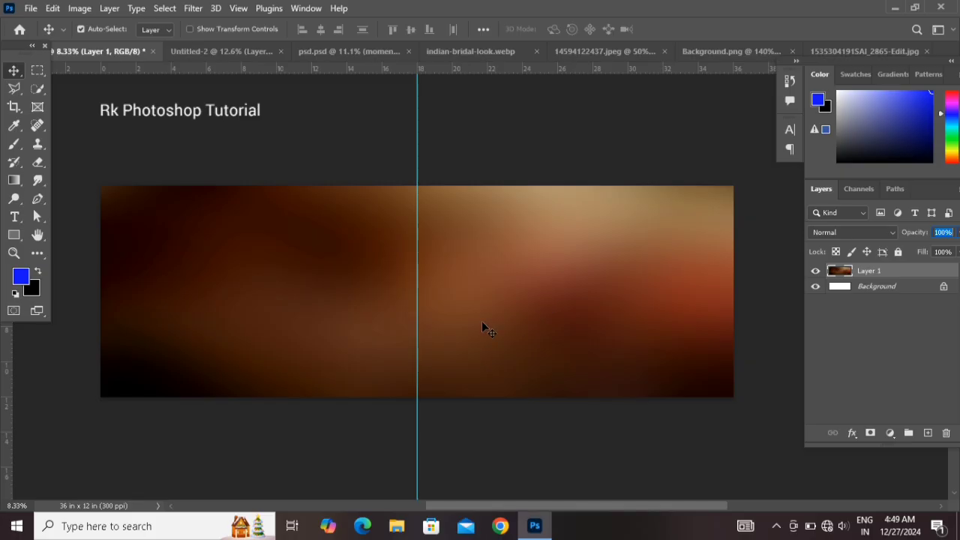
- Warm the blurred background with a midtone Color Balance of +17 toward red and -2 toward yellow
{"action": "key", "text": "ctrl+l"}
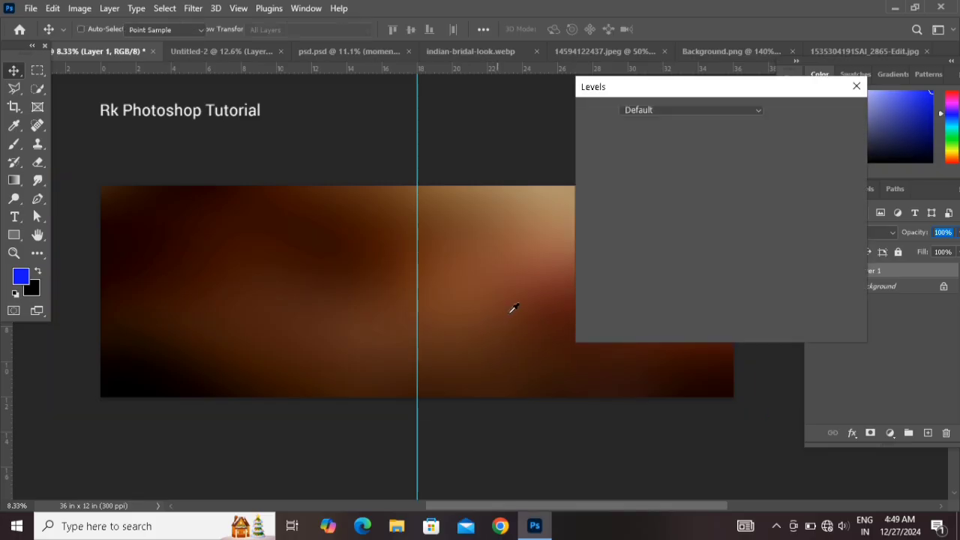
{"action": "left_click", "coordinate": [825, 142]}
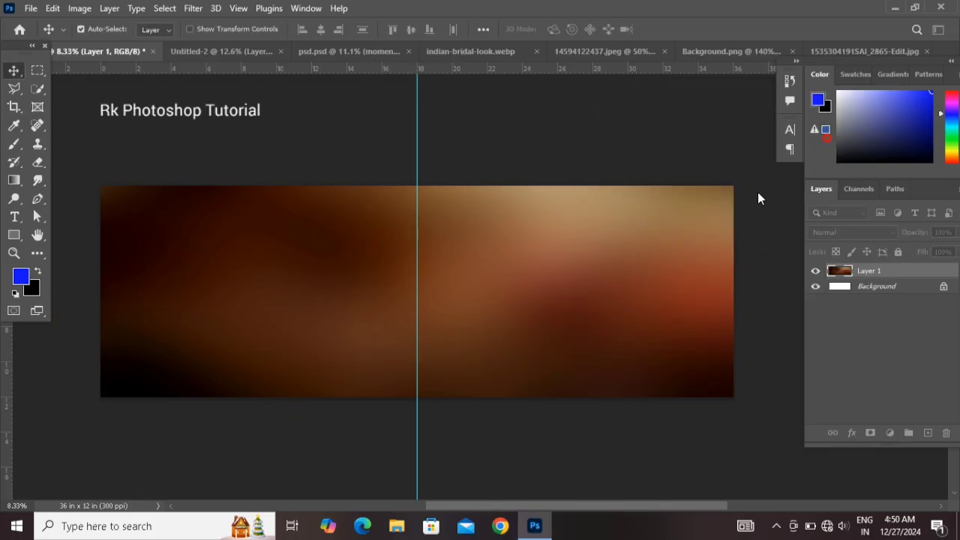
{"action": "key", "text": "ctrl+b"}
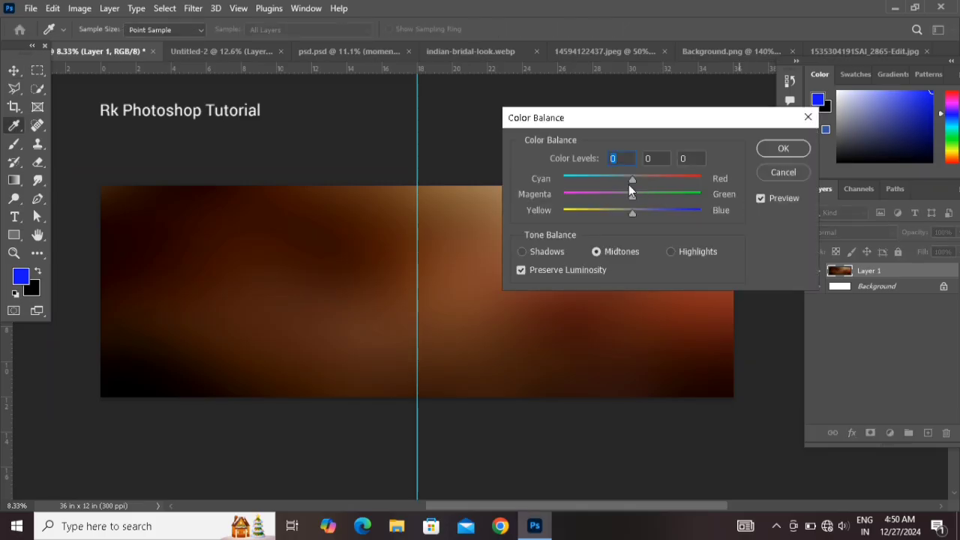
{"action": "left_click_drag", "start_coordinate": [639, 180], "coordinate": [644, 178]}
{"action": "left_click_drag", "start_coordinate": [632, 211], "coordinate": [629, 210]}
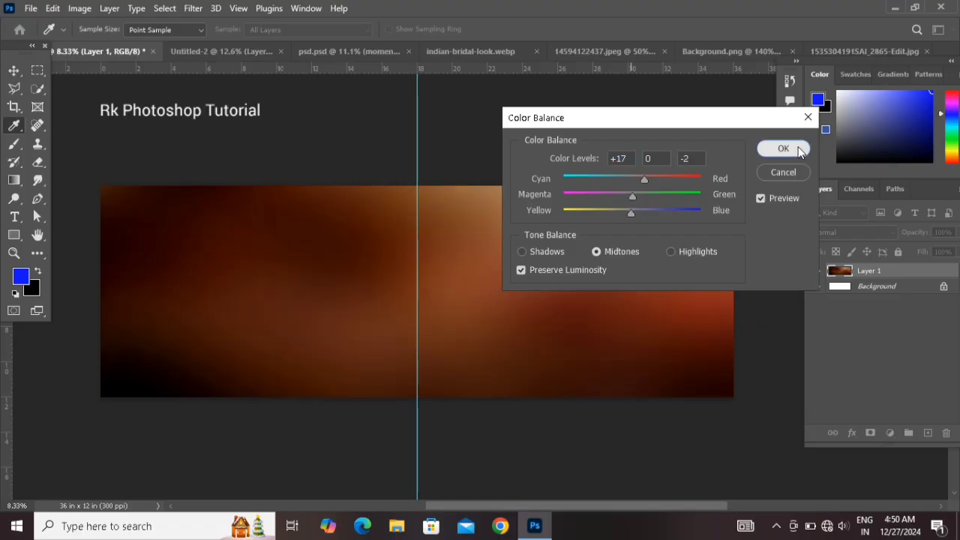
{"action": "left_click", "coordinate": [783, 148]}
{"action": "key", "text": "v"}
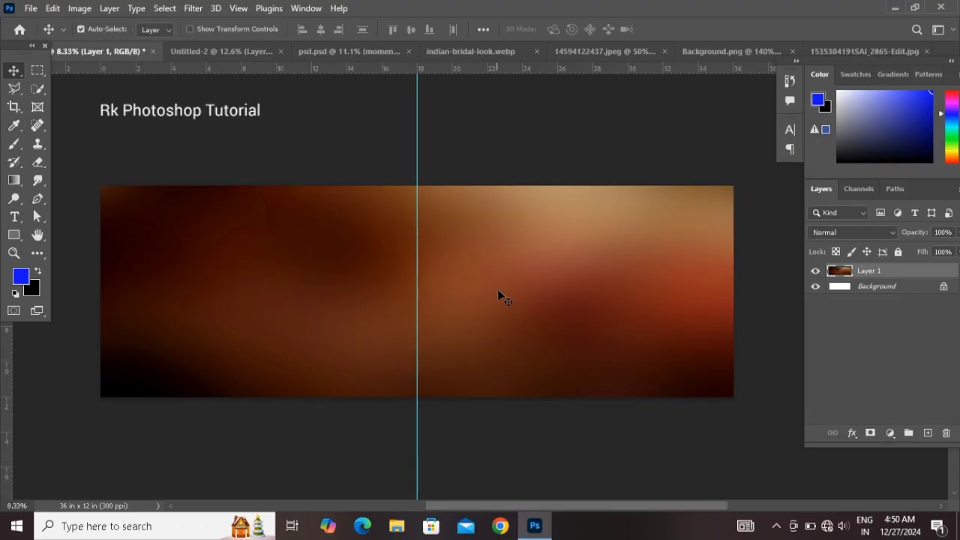
- Bring the bride photo from indian-bridal-look.webp into the 36 x 12 in document as a new layer
{"action": "scroll", "coordinate": [503, 271], "scroll_direction": "up", "scroll_amount": 2}
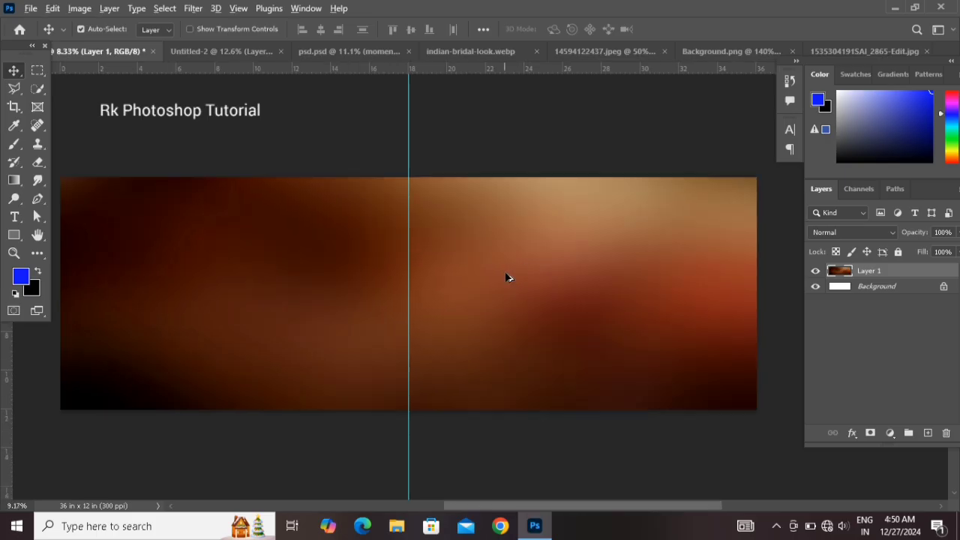
{"action": "left_click_drag", "start_coordinate": [432, 299], "coordinate": [606, 300]}
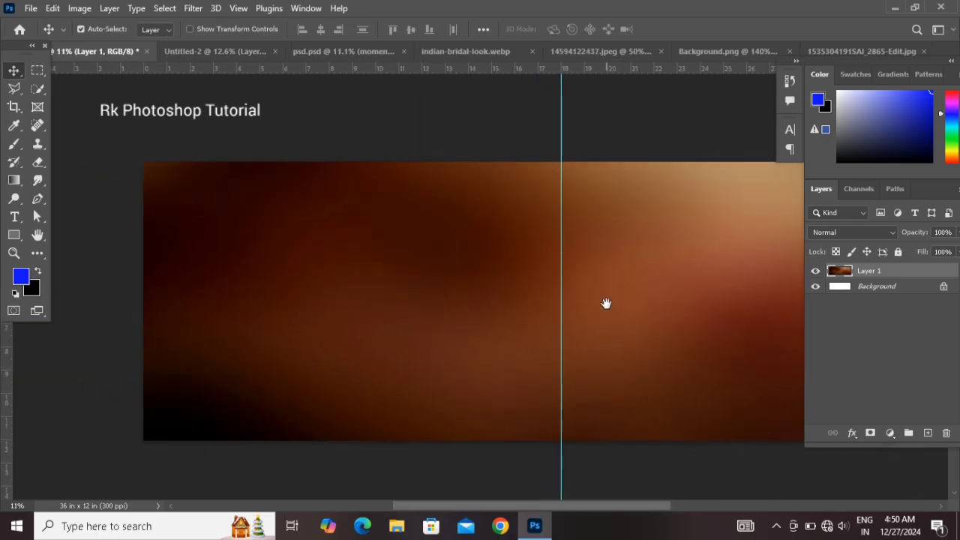
{"action": "left_click", "coordinate": [479, 57]}
{"action": "left_click_drag", "start_coordinate": [450, 247], "coordinate": [299, 310]}
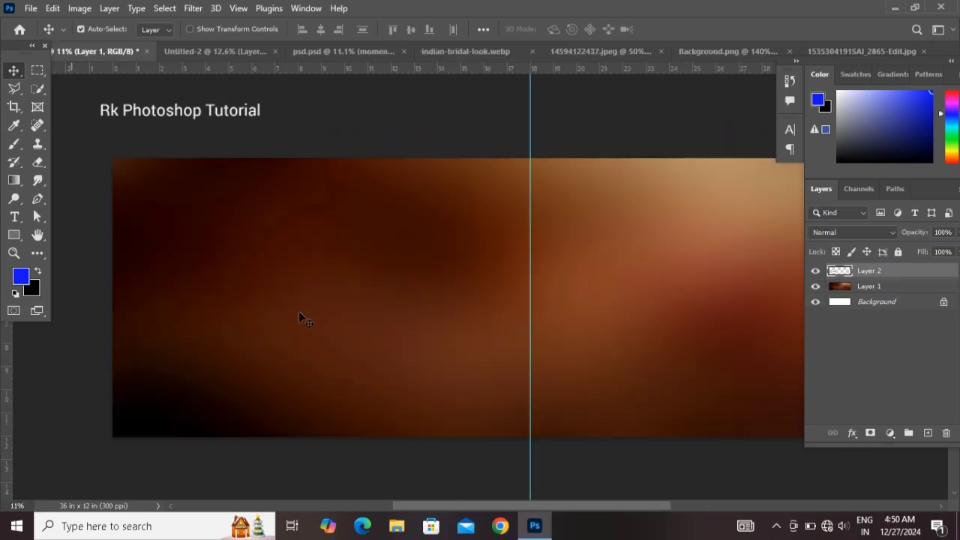
- Scale the bride photo up to fill the canvas height and position it over the left part of the spread
{"action": "key", "text": "ctrl+t"}
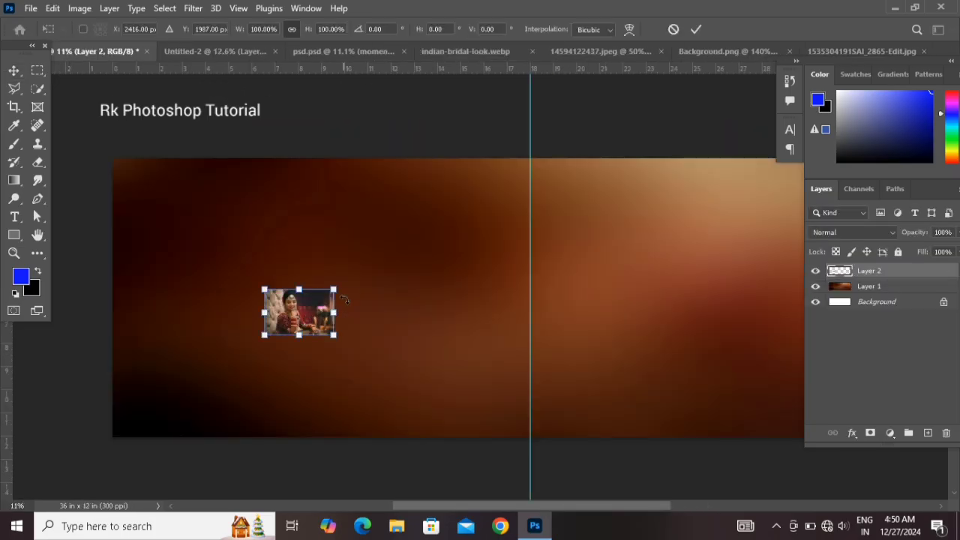
{"action": "left_click_drag", "start_coordinate": [339, 290], "coordinate": [569, 256]}
{"action": "left_click_drag", "start_coordinate": [383, 335], "coordinate": [380, 322]}
{"action": "left_click_drag", "start_coordinate": [508, 157], "coordinate": [513, 156]}
{"action": "left_click_drag", "start_coordinate": [311, 307], "coordinate": [394, 307]}
{"action": "key", "text": "Return"}
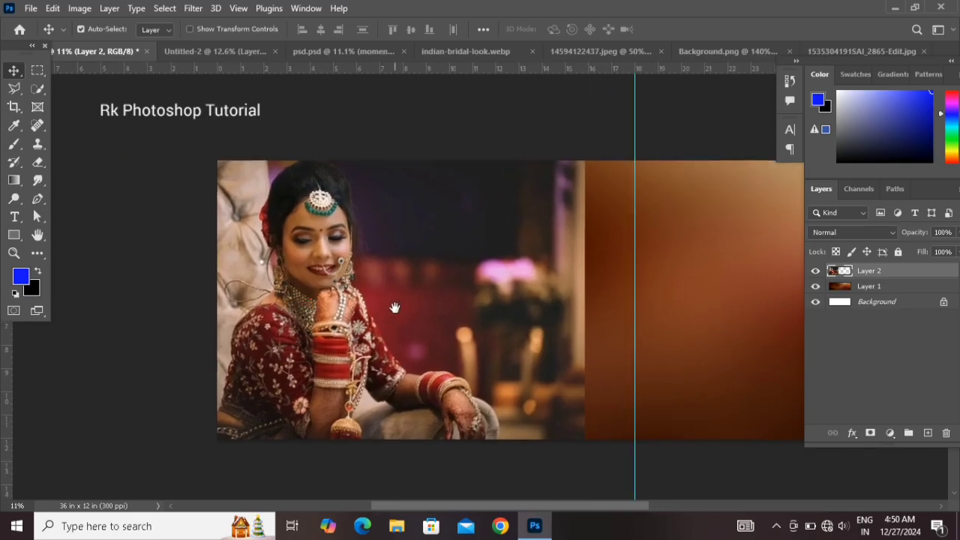
- Add a Hide All layer mask to the bride photo layer
{"action": "left_click", "coordinate": [107, 9]}
{"action": "mouse_move", "coordinate": [180, 247]}
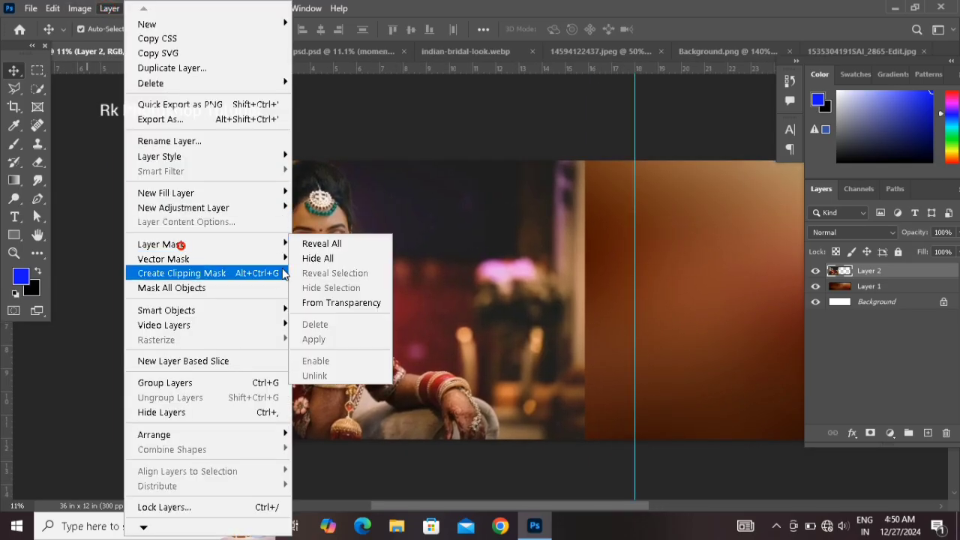
{"action": "left_click", "coordinate": [312, 260]}
- Paint on the mask with a large soft white brush to reveal the bride at the left of the canvas
{"action": "left_click", "coordinate": [15, 146]}
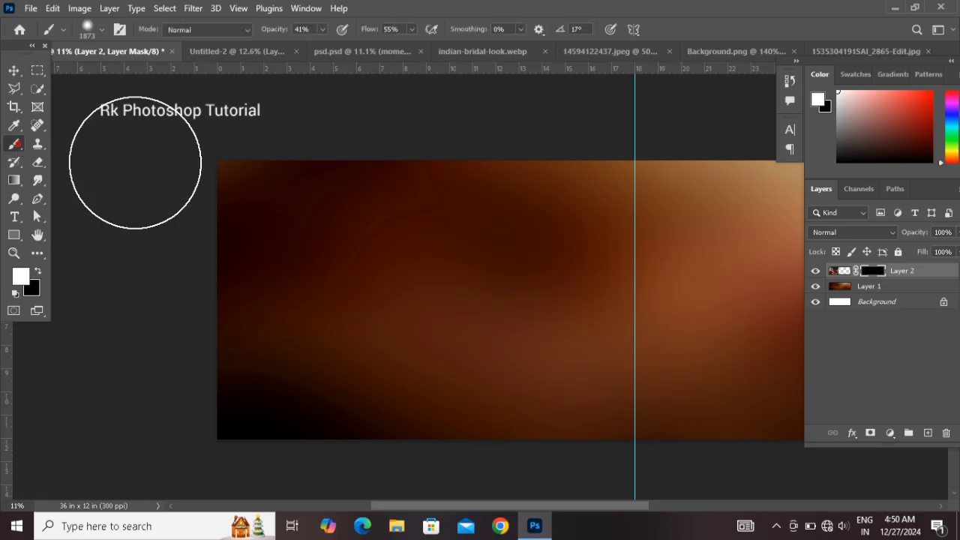
{"action": "left_click", "coordinate": [330, 278]}
{"action": "mouse_move", "coordinate": [330, 279]}
{"action": "left_mouse_down"}
{"action": "mouse_move", "coordinate": [364, 288]}
{"action": "mouse_move", "coordinate": [310, 263]}
{"action": "mouse_move", "coordinate": [321, 268]}
{"action": "mouse_move", "coordinate": [326, 345]}
{"action": "mouse_move", "coordinate": [387, 380]}
{"action": "mouse_move", "coordinate": [377, 388]}
{"action": "mouse_move", "coordinate": [394, 365]}
{"action": "mouse_move", "coordinate": [415, 377]}
{"action": "mouse_move", "coordinate": [420, 364]}
{"action": "mouse_move", "coordinate": [315, 363]}
{"action": "mouse_move", "coordinate": [278, 368]}
{"action": "mouse_move", "coordinate": [262, 388]}
{"action": "mouse_move", "coordinate": [430, 376]}
{"action": "left_mouse_up"}
{"action": "left_click", "coordinate": [332, 275]}
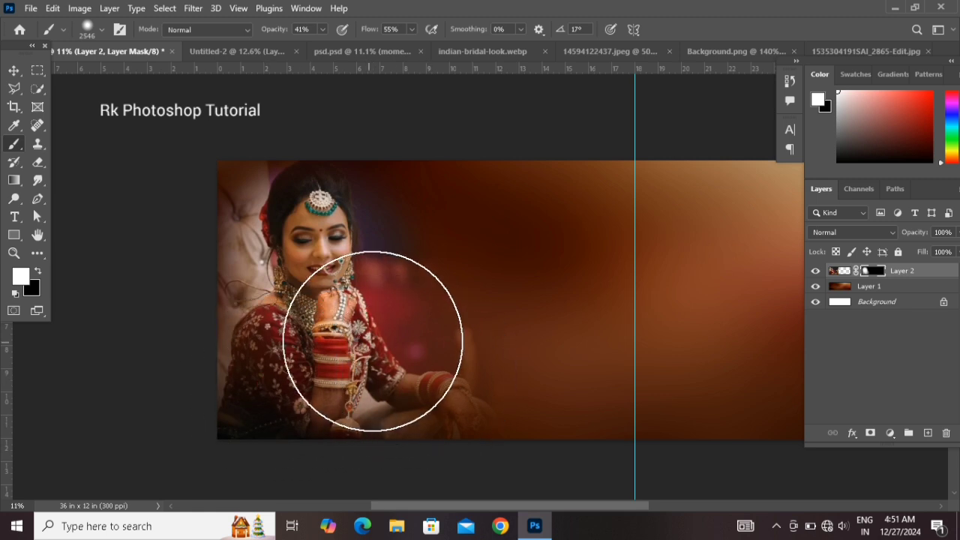
{"action": "left_click_drag", "start_coordinate": [413, 340], "coordinate": [354, 341]}
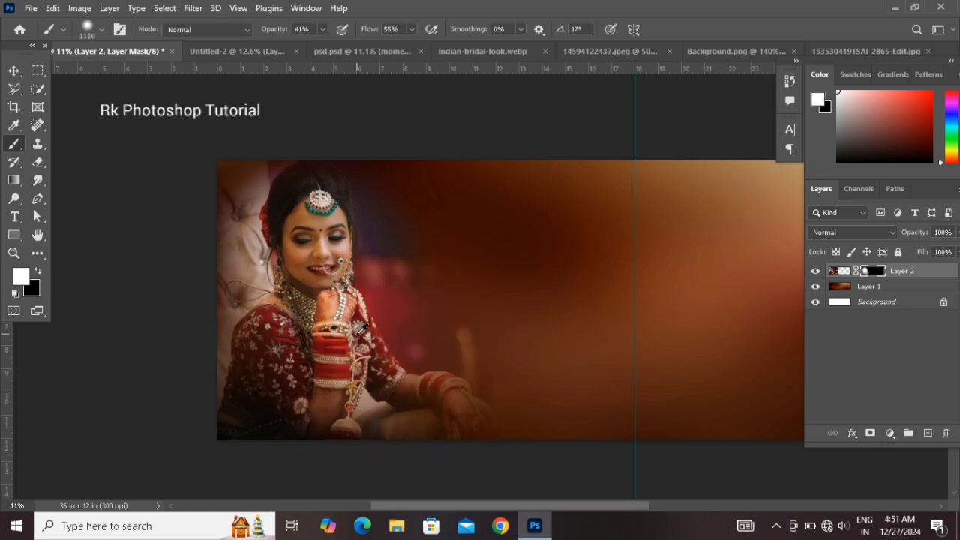
- Refine the mask, revealing the bride's hands and lap in white and softening the surrounding photo background with black
{"action": "key", "text": "x"}
{"action": "left_click_drag", "start_coordinate": [426, 287], "coordinate": [457, 297]}
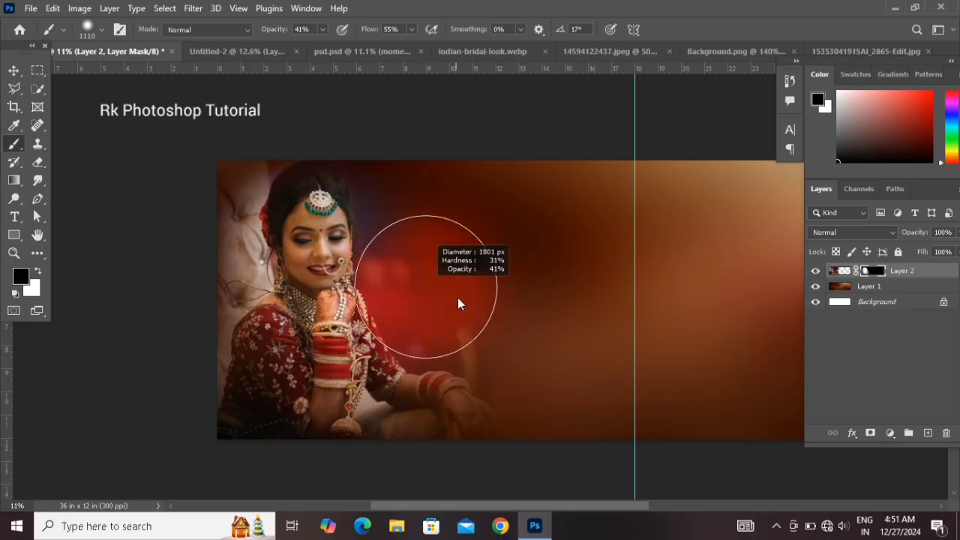
{"action": "left_click_drag", "start_coordinate": [396, 329], "coordinate": [366, 333]}
{"action": "key", "text": "x"}
{"action": "left_click_drag", "start_coordinate": [466, 398], "coordinate": [366, 401]}
{"action": "key", "text": "x"}
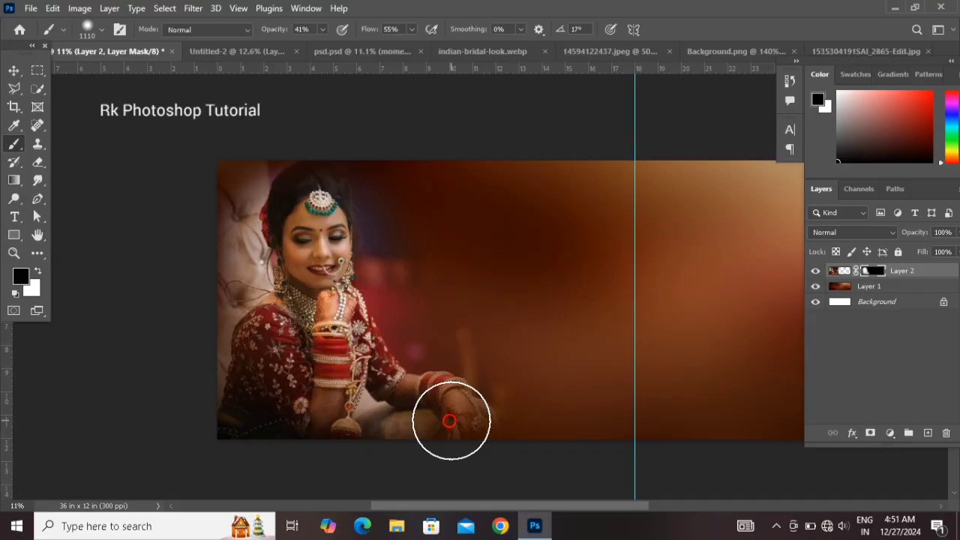
{"action": "key", "text": "x"}
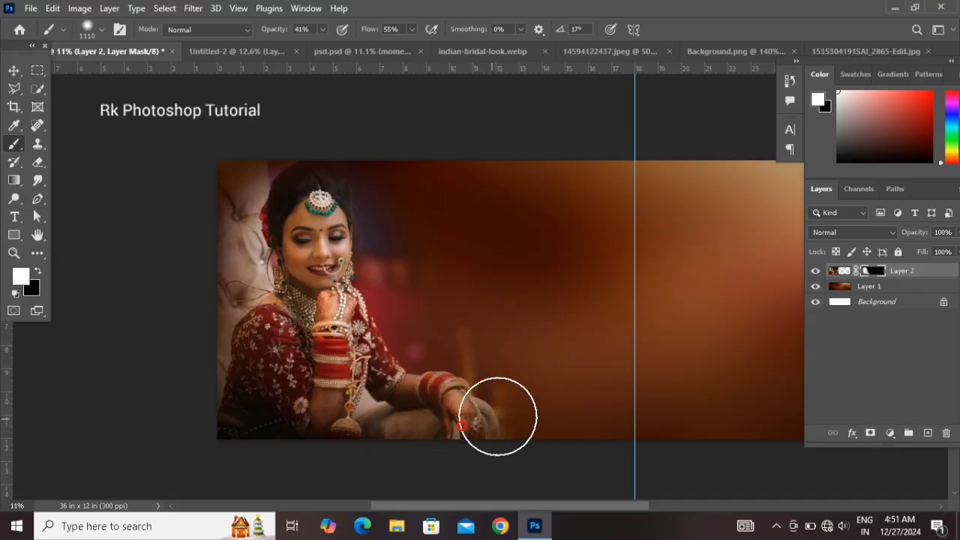
{"action": "key", "text": "x"}
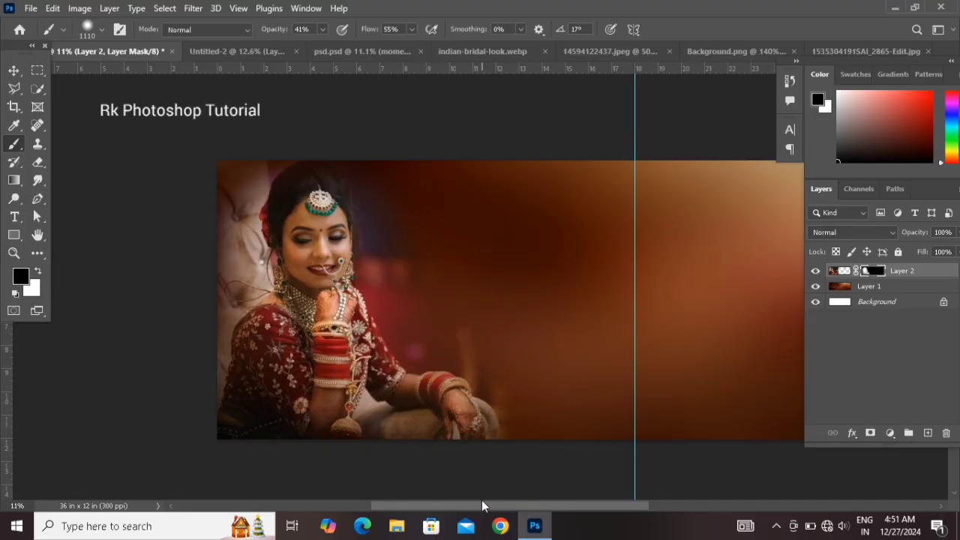
{"action": "key", "text": "x"}
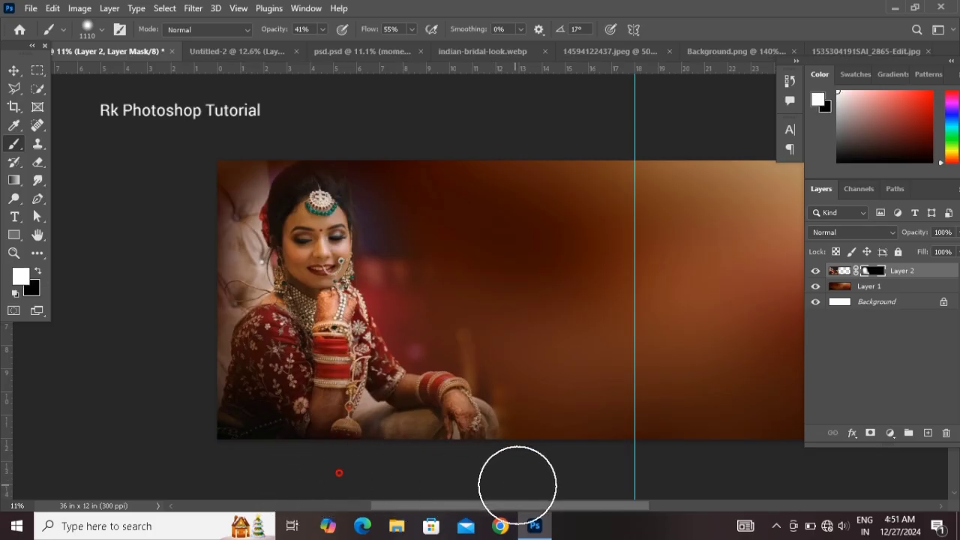
{"action": "key", "text": "x"}
{"action": "left_click", "coordinate": [13, 70]}
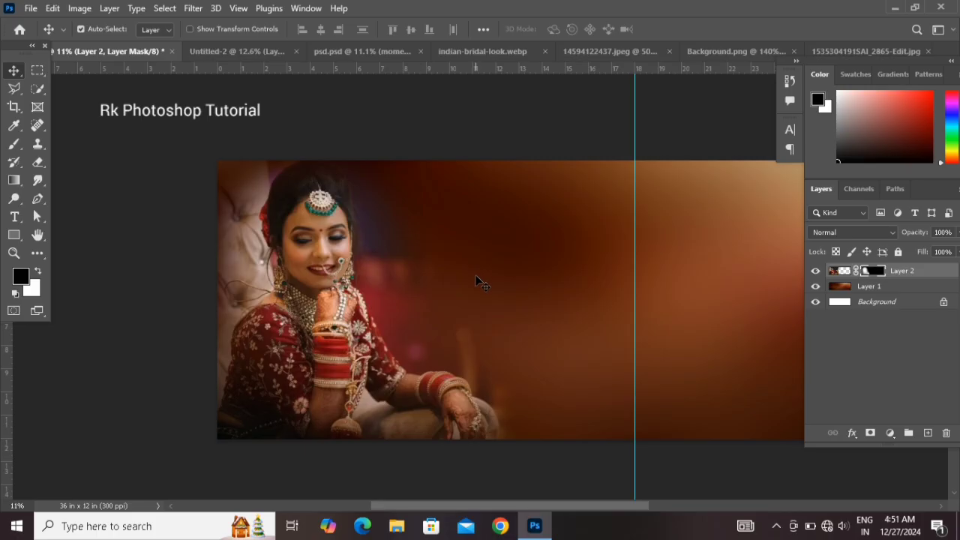
- Draw a black upright rectangle shape of about 1572 x 2212 px between the bride and the vertical guide
{"action": "left_click_drag", "start_coordinate": [515, 505], "coordinate": [528, 509]}
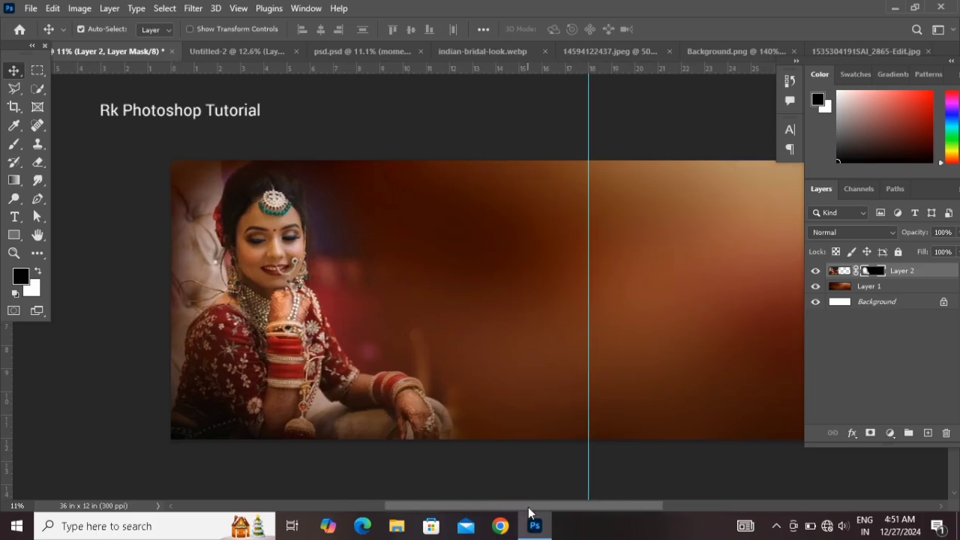
{"action": "left_click_drag", "start_coordinate": [13, 235], "coordinate": [63, 238]}
{"action": "left_click_drag", "start_coordinate": [435, 202], "coordinate": [556, 373]}
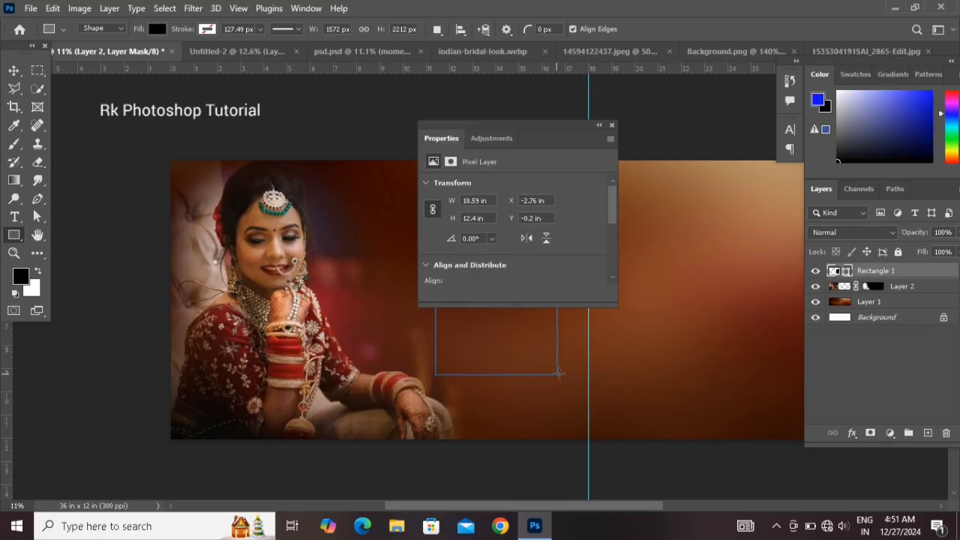
- Fill the rectangle shape with white (ffffff) and shift it slightly down on the canvas
{"action": "left_click", "coordinate": [611, 126]}
{"action": "left_click", "coordinate": [14, 70]}
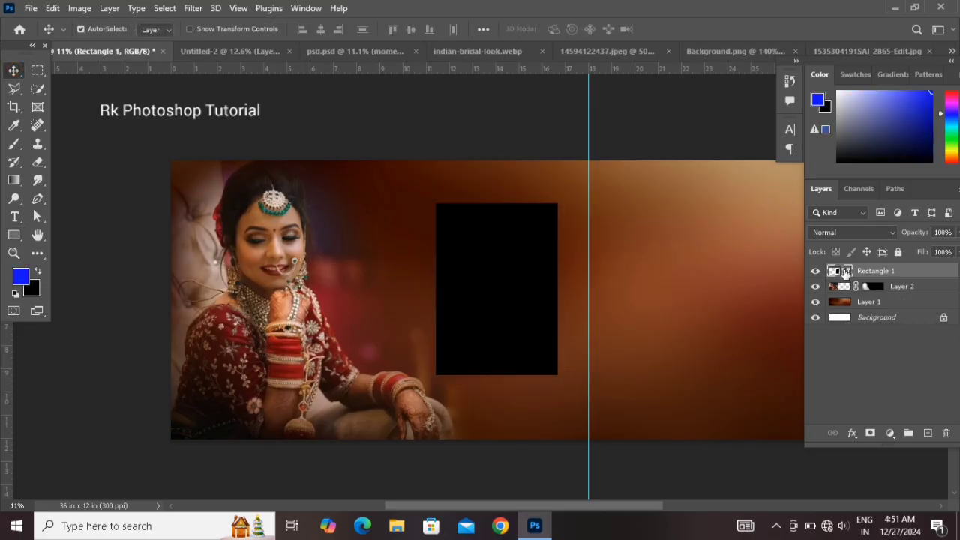
{"action": "double_click", "coordinate": [847, 271]}
{"action": "left_click_drag", "start_coordinate": [664, 342], "coordinate": [563, 244]}
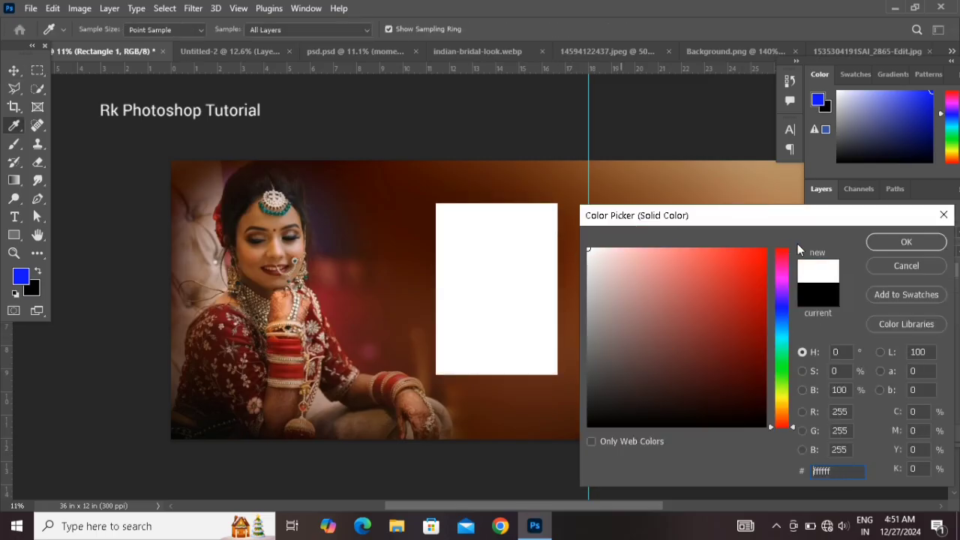
{"action": "left_click", "coordinate": [895, 241]}
{"action": "left_click_drag", "start_coordinate": [521, 343], "coordinate": [517, 360]}
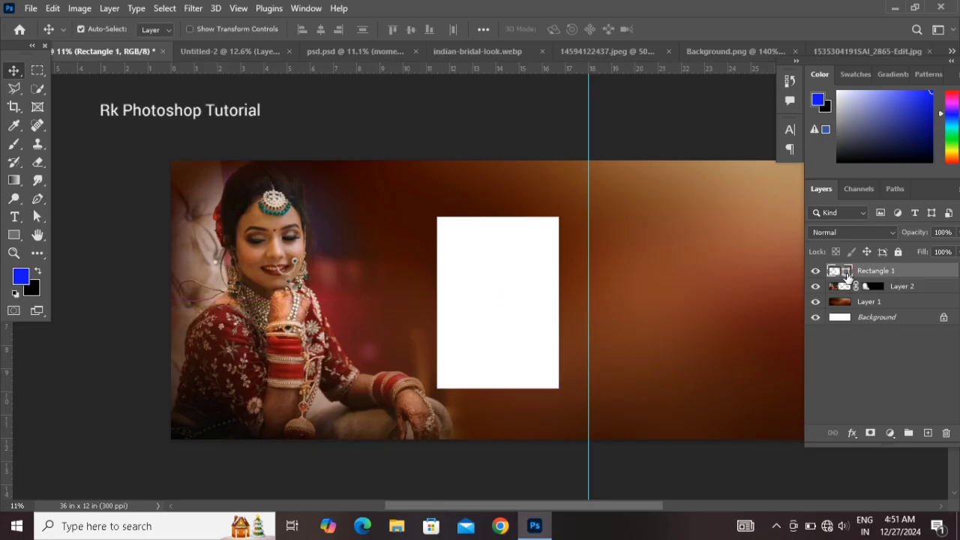
- Duplicate the white rectangle at a smaller size centred inside the original, and set the outer rectangle's opacity to 21%
{"action": "key", "text": "ctrl+j"}
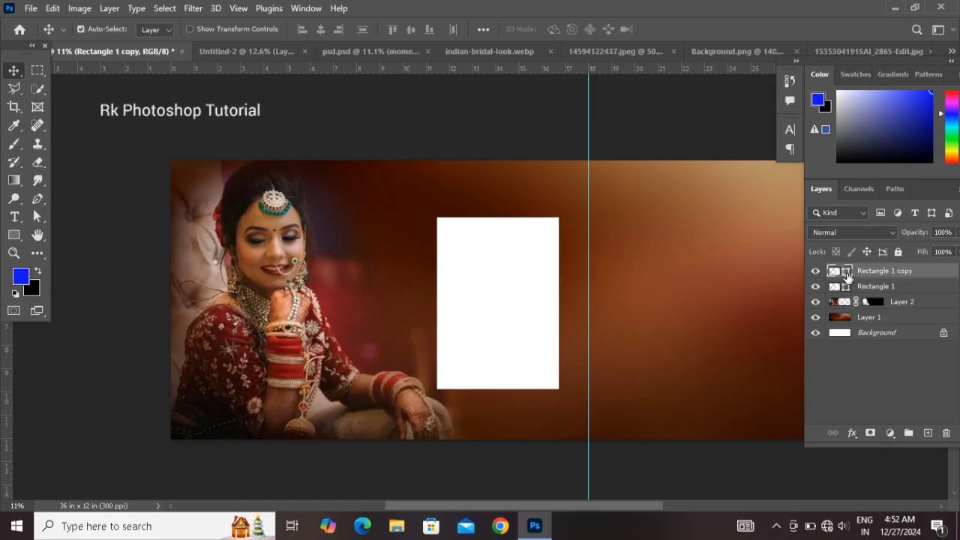
{"action": "key", "text": "ctrl+t"}
{"action": "left_click_drag", "start_coordinate": [558, 217], "coordinate": [540, 222]}
{"action": "key", "text": "Return"}
{"action": "left_click", "coordinate": [898, 288]}
{"action": "left_click_drag", "start_coordinate": [921, 237], "coordinate": [866, 240]}
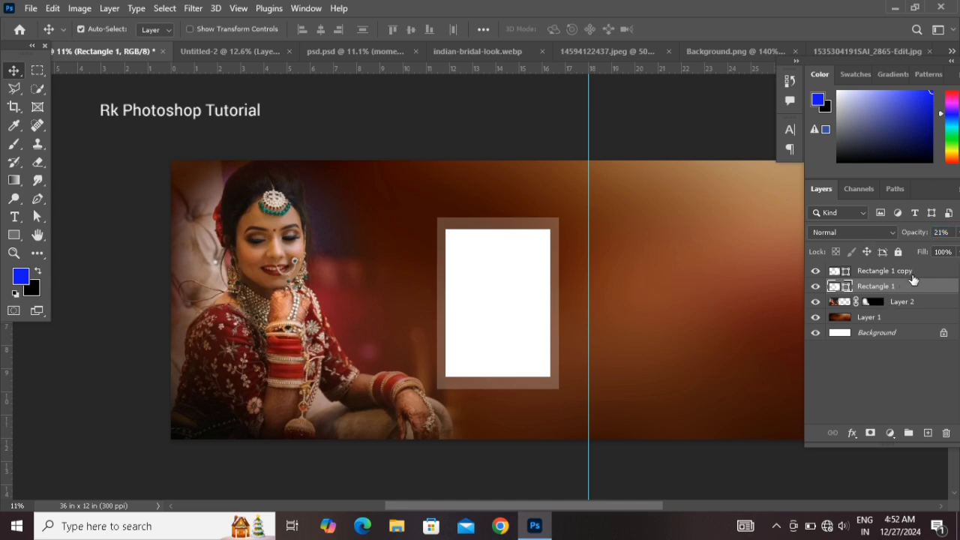
- Bring the embracing couple photo from Untitled-2 into the spread and clip it to the inner rectangle
{"action": "left_click", "coordinate": [884, 272]}
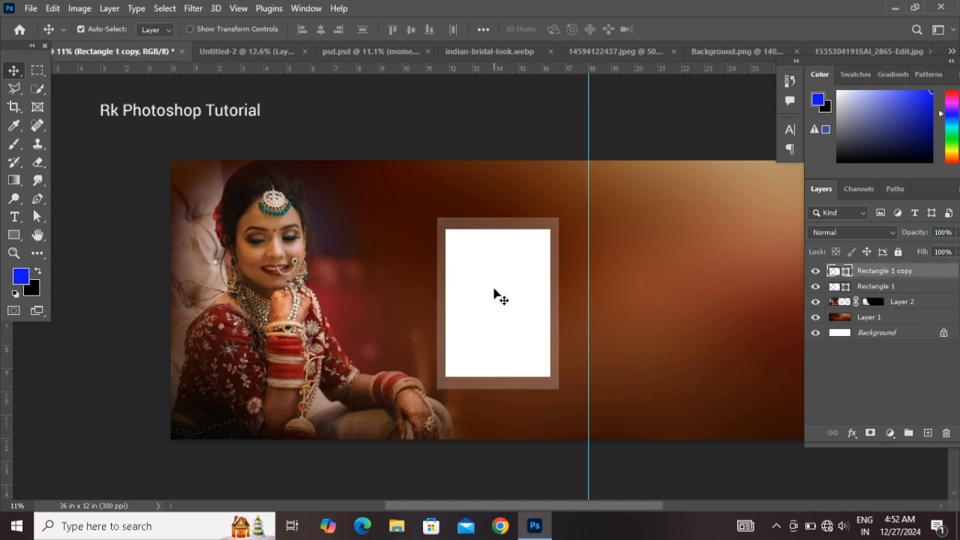
{"action": "left_click", "coordinate": [242, 51]}
{"action": "left_click_drag", "start_coordinate": [600, 259], "coordinate": [356, 166]}
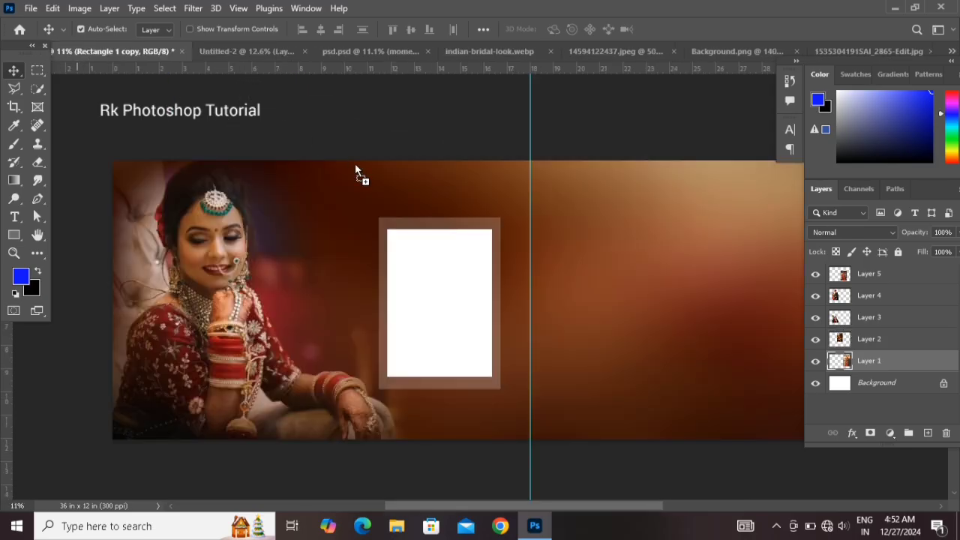
{"action": "left_click_drag", "start_coordinate": [450, 290], "coordinate": [448, 294]}
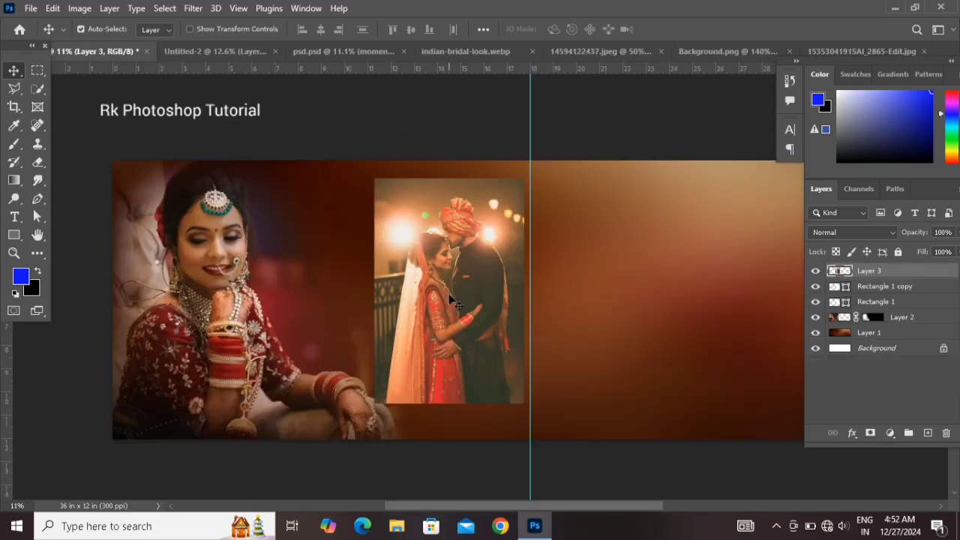
{"action": "right_click", "coordinate": [885, 270]}
{"action": "left_click", "coordinate": [799, 288]}
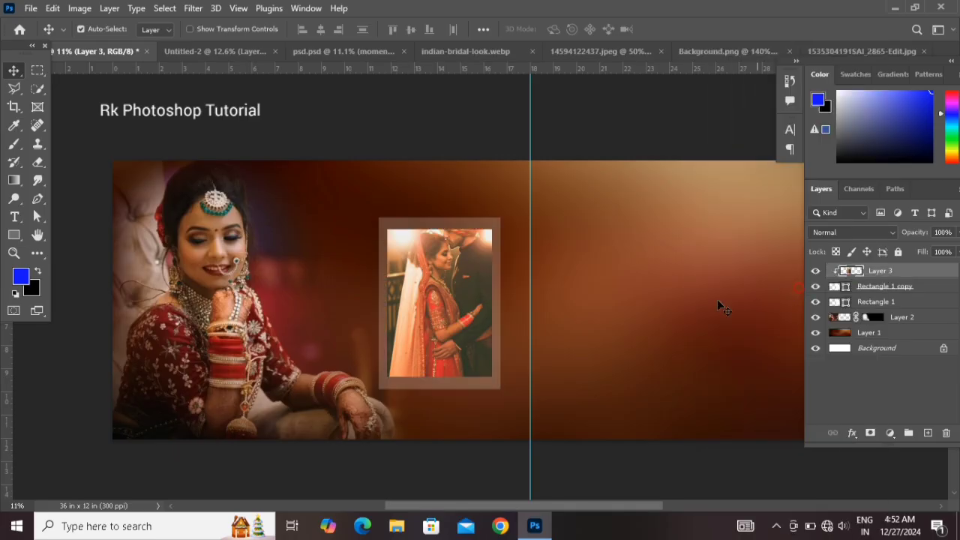
- Scale the clipped couple photo to 83.89% and reposition it so both figures sit well inside the frame
{"action": "left_click_drag", "start_coordinate": [455, 291], "coordinate": [448, 320]}
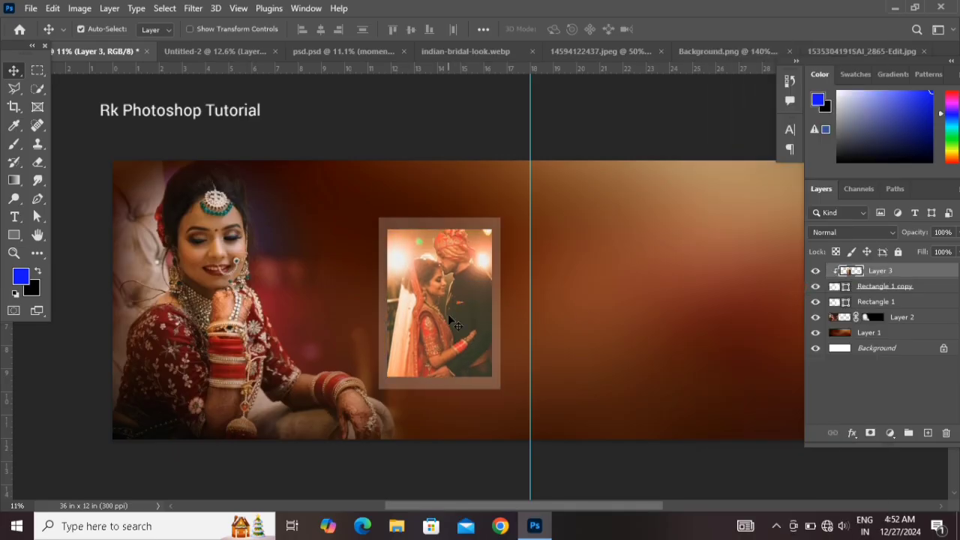
{"action": "key", "text": "ctrl+t"}
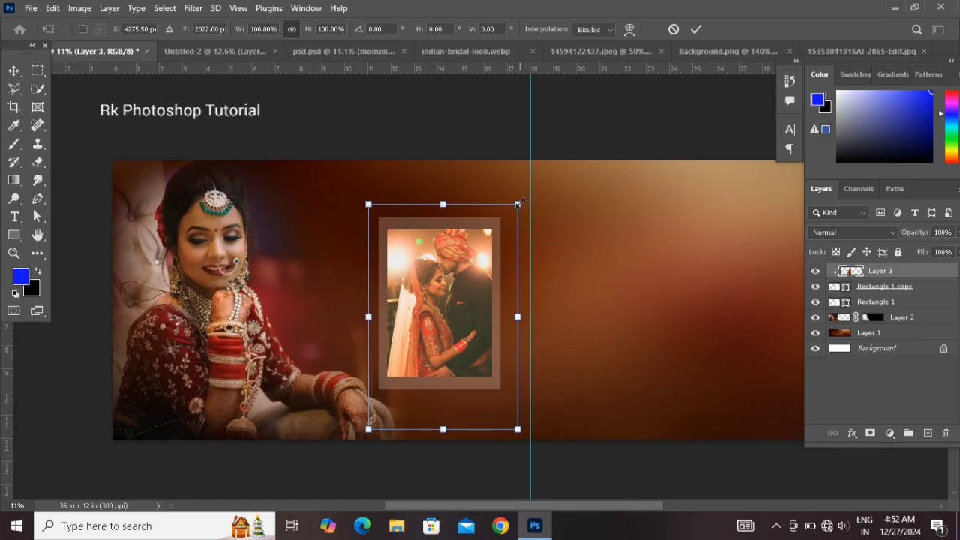
{"action": "left_click_drag", "start_coordinate": [518, 203], "coordinate": [496, 213]}
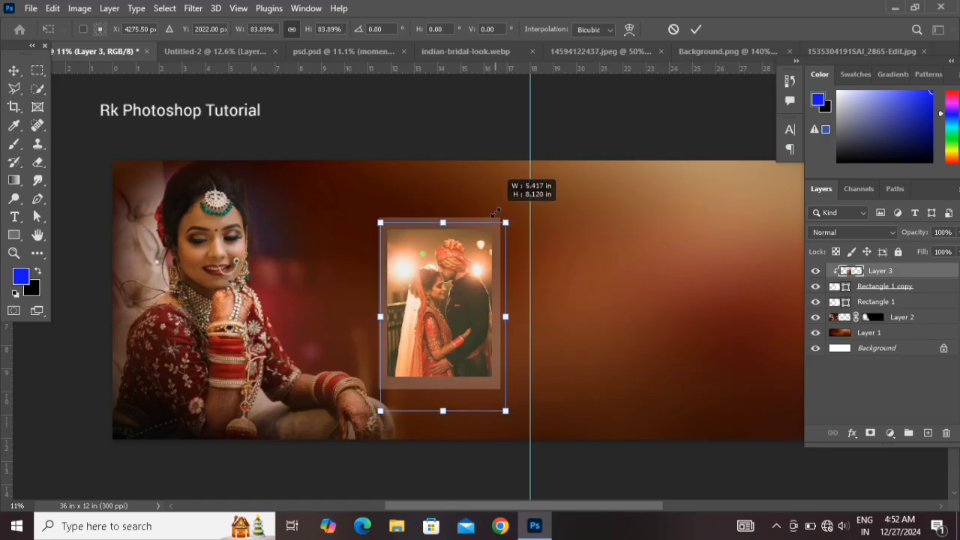
{"action": "key", "text": "Left"}
{"action": "key", "text": "Left"}
{"action": "key", "text": "Left"}
{"action": "key", "text": "Left"}
{"action": "key", "text": "Left"}
{"action": "key", "text": "Left"}
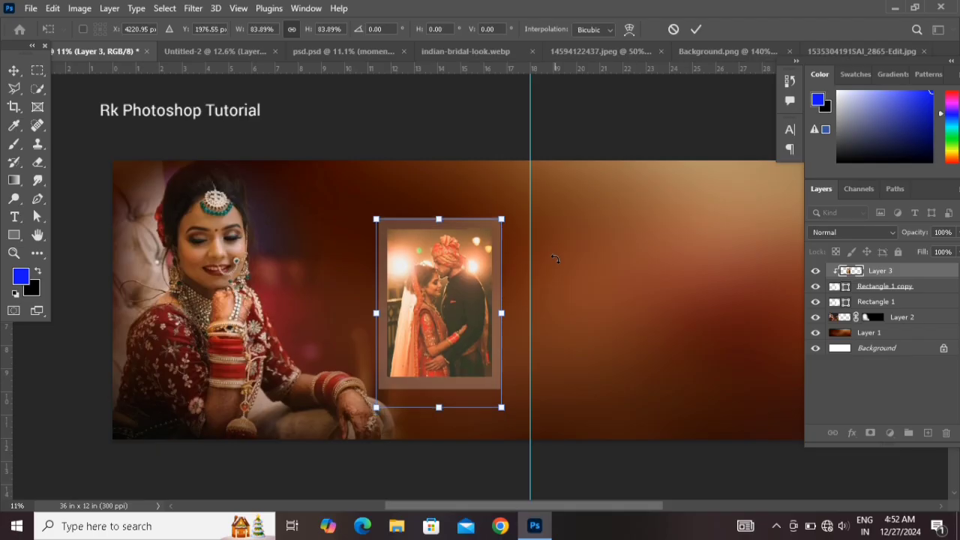
{"action": "key", "text": "Return"}
- Add a white (ffffff) inside stroke of 7 px to the inner rectangle layer
{"action": "left_click", "coordinate": [932, 292]}
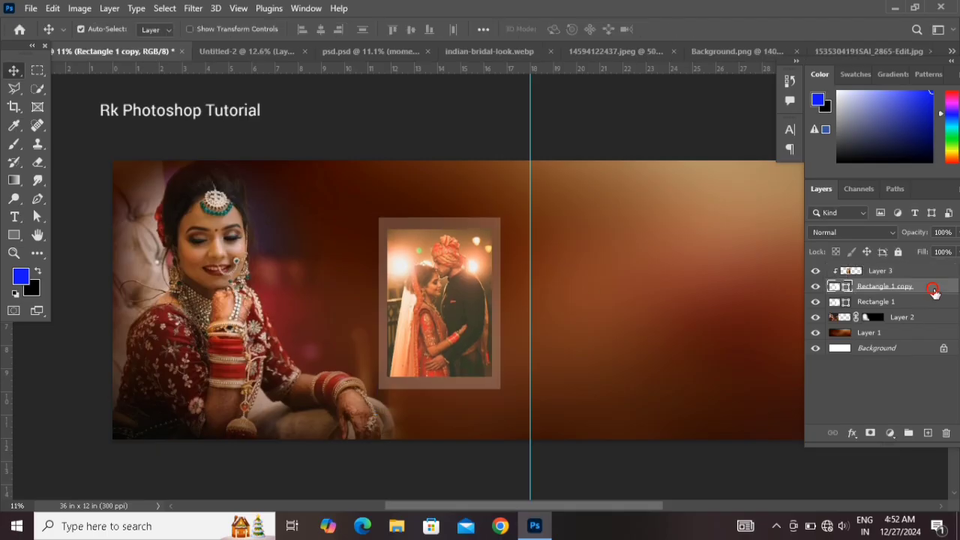
{"action": "double_click", "coordinate": [934, 291]}
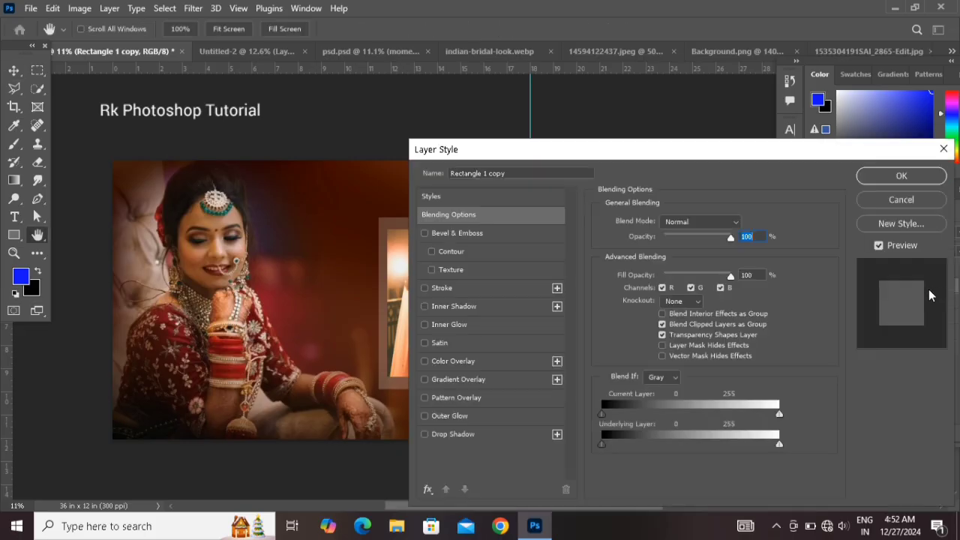
{"action": "left_click_drag", "start_coordinate": [494, 150], "coordinate": [549, 151]}
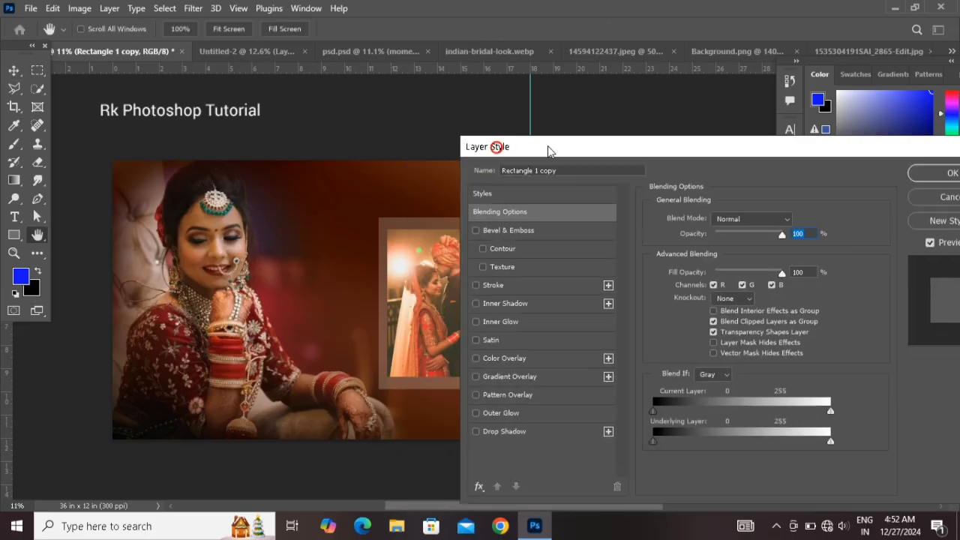
{"action": "left_click", "coordinate": [531, 285]}
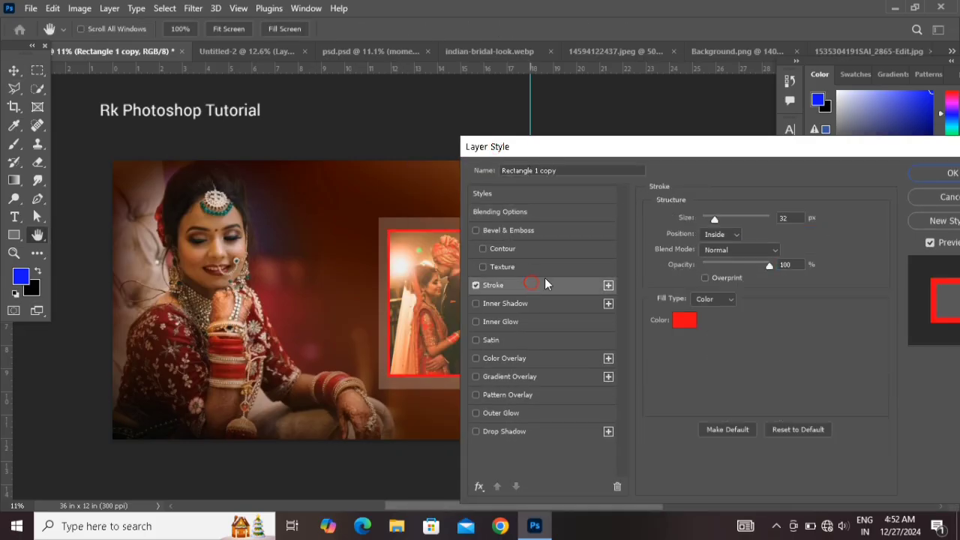
{"action": "left_click", "coordinate": [675, 320]}
{"action": "type", "text": "ffffff"}
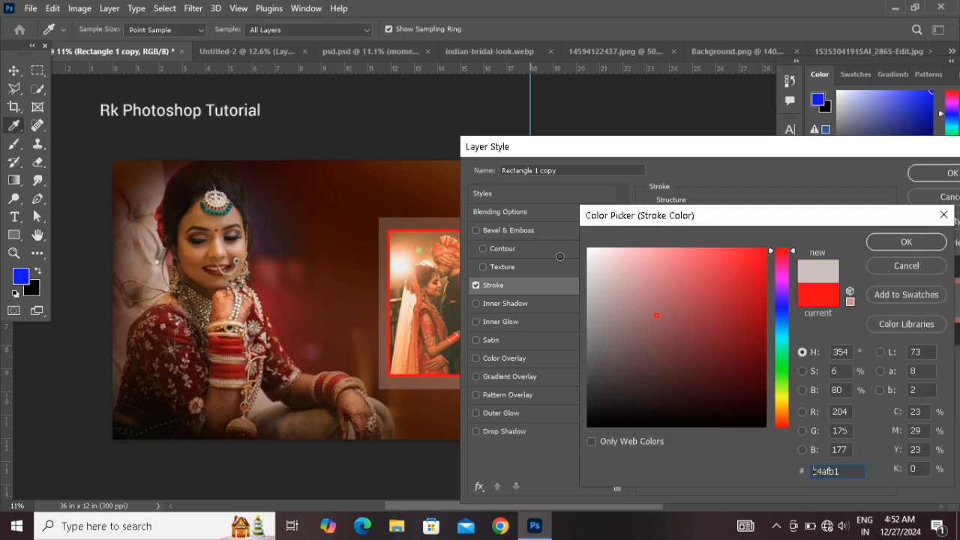
{"action": "left_click", "coordinate": [874, 246]}
{"action": "left_click_drag", "start_coordinate": [714, 222], "coordinate": [709, 223]}
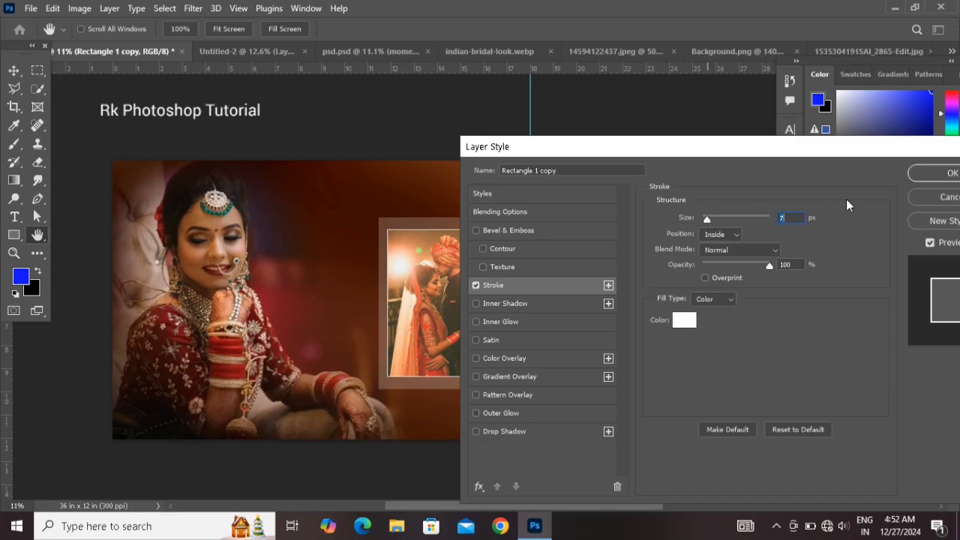
{"action": "left_click", "coordinate": [946, 173]}
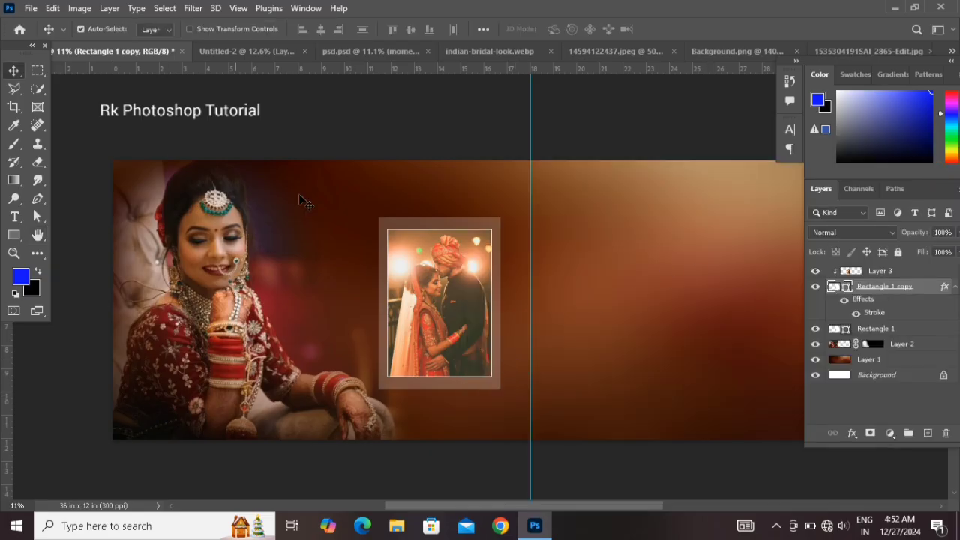
- Copy the small WEDDING > text block from psd.psd into the spread, between the bride and the framed photo, above all layers
{"action": "left_click", "coordinate": [906, 273]}
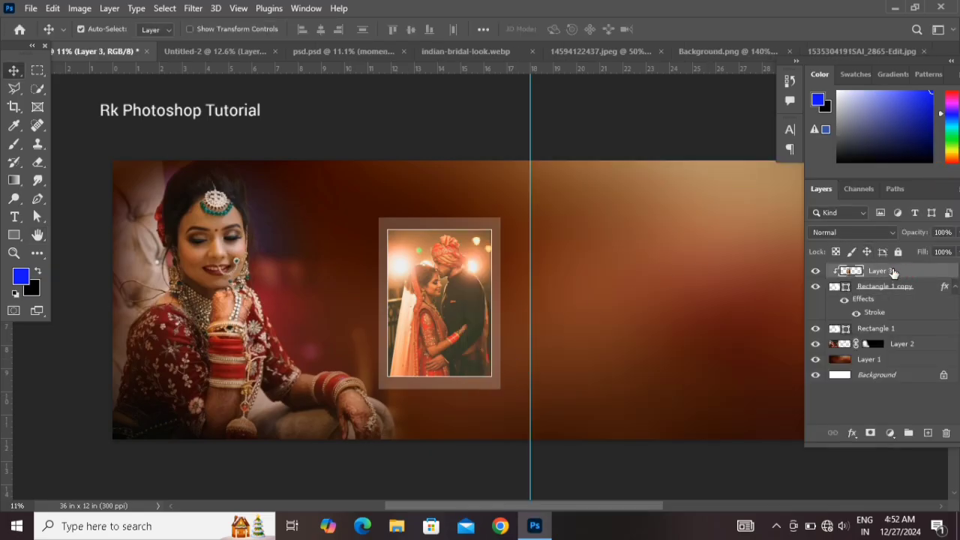
{"action": "left_click", "coordinate": [230, 51]}
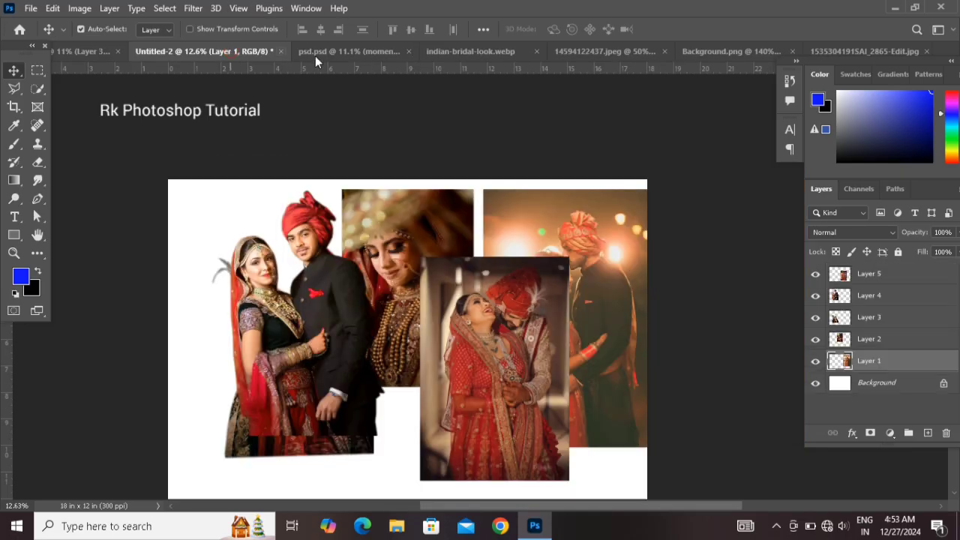
{"action": "left_click", "coordinate": [346, 50]}
{"action": "scroll", "coordinate": [405, 210], "scroll_direction": "down", "scroll_amount": 2}
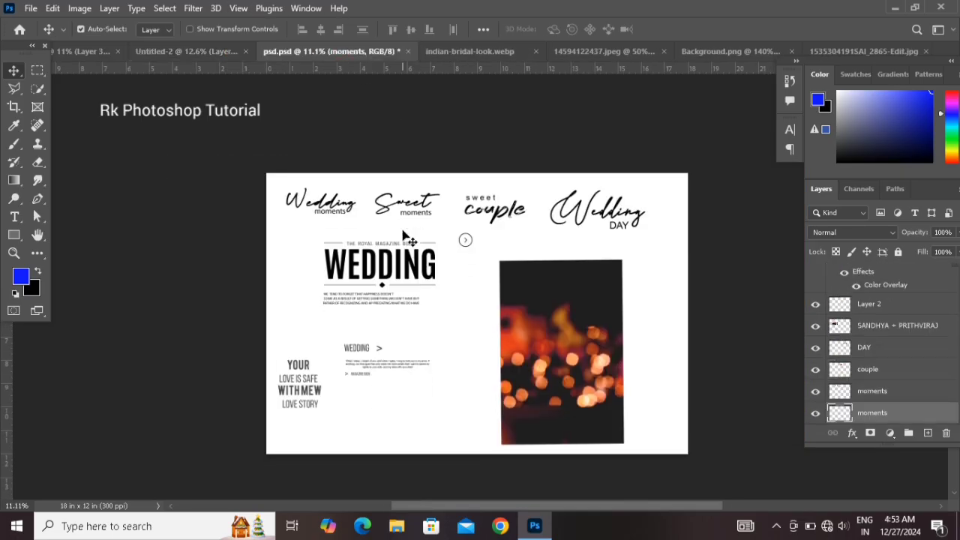
{"action": "left_click_drag", "start_coordinate": [384, 352], "coordinate": [321, 245]}
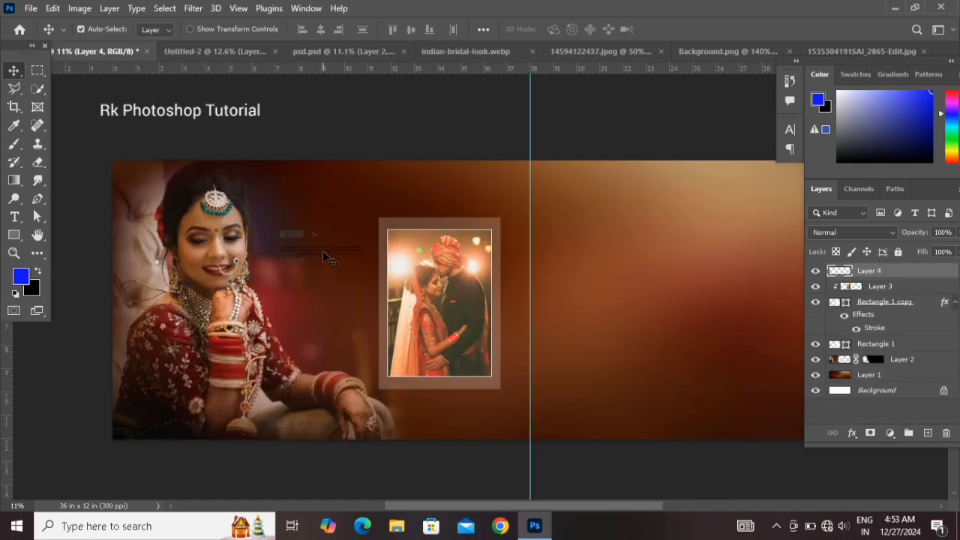
- Turn the WEDDING text block white with a Hue/Saturation lightness of +100
{"action": "key", "text": "ctrl+u"}
{"action": "left_click_drag", "start_coordinate": [669, 274], "coordinate": [735, 275]}
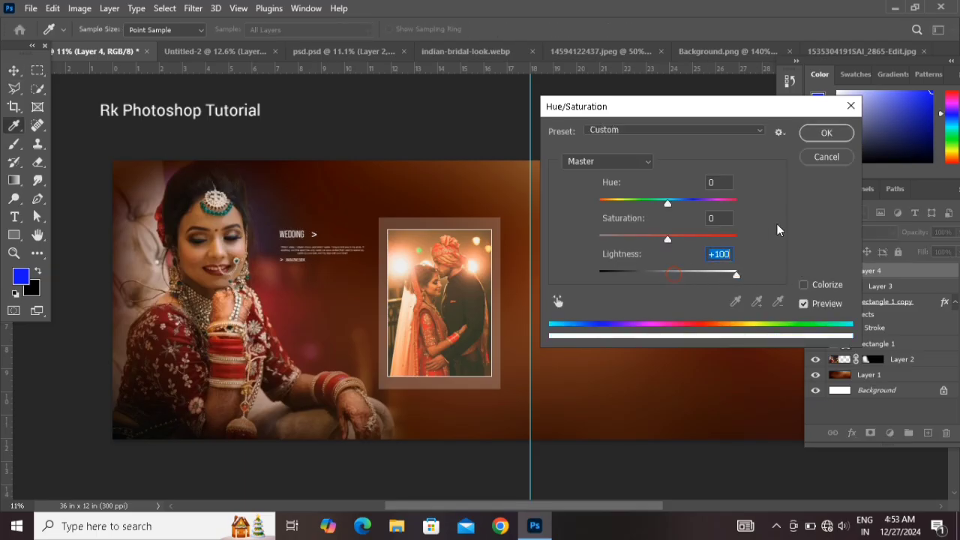
{"action": "left_click", "coordinate": [819, 142]}
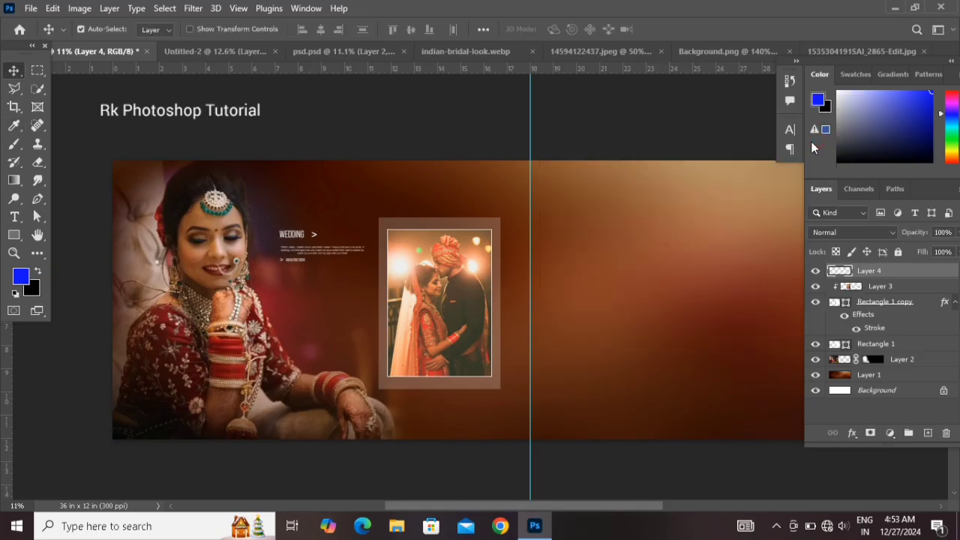
- Nudge the WEDDING text block straight down until it sits beside the middle of the framed photo
{"action": "key", "text": "shift+Down"}
{"action": "key", "text": "shift+Down"}
{"action": "key", "text": "shift+Down"}
{"action": "key", "text": "shift+Down"}
{"action": "key", "text": "shift+Down"}
{"action": "key", "text": "shift+Down"}
{"action": "key", "text": "shift+Down"}
{"action": "key", "text": "shift+Down"}
{"action": "key", "text": "shift+Down"}
{"action": "key", "text": "shift+Down"}
{"action": "key", "text": "shift+Down"}
{"action": "key", "text": "shift+Down"}
{"action": "key", "text": "shift+Down"}
{"action": "key", "text": "shift+Down"}
{"action": "key", "text": "shift+Down"}
{"action": "key", "text": "shift+Down"}
{"action": "key", "text": "shift+Down"}
{"action": "key", "text": "shift+Down"}
{"action": "key", "text": "shift+Down"}
{"action": "key", "text": "shift+Down"}
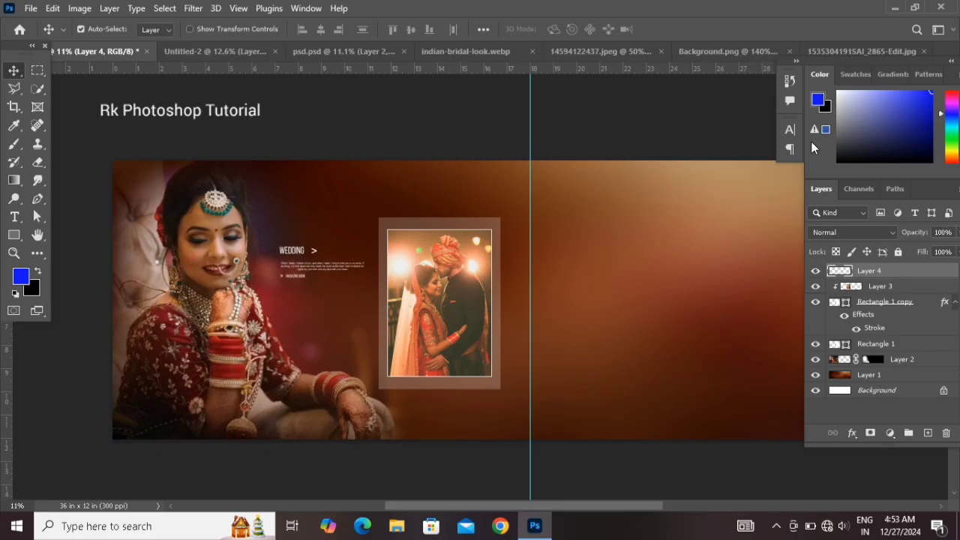
{"action": "key", "text": "shift+Down"}
{"action": "key", "text": "shift+Down"}
{"action": "key", "text": "shift+Down"}
{"action": "key", "text": "shift+Down"}
{"action": "key", "text": "shift+Down"}
{"action": "key", "text": "shift+Down"}
{"action": "key", "text": "shift+Down"}
{"action": "key", "text": "shift+Down"}
{"action": "key", "text": "shift+Down"}
{"action": "key", "text": "shift+Down"}
{"action": "key", "text": "shift+Down"}
{"action": "key", "text": "shift+Down"}
{"action": "key", "text": "shift+Down"}
{"action": "key", "text": "shift+Down"}
{"action": "key", "text": "shift+Down"}
{"action": "key", "text": "shift+Down"}
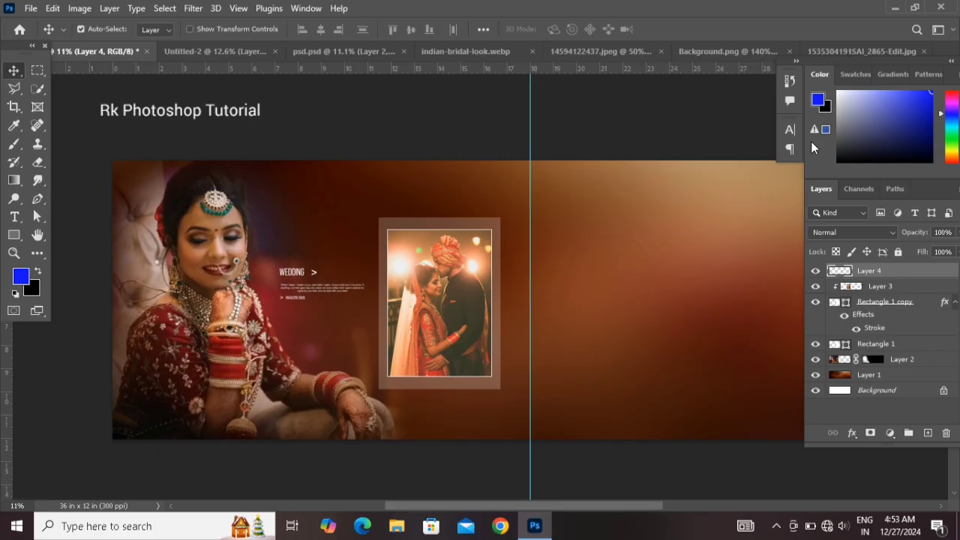
{"action": "key", "text": "shift+Down"}
{"action": "key", "text": "shift+Down"}
{"action": "key", "text": "shift+Down"}
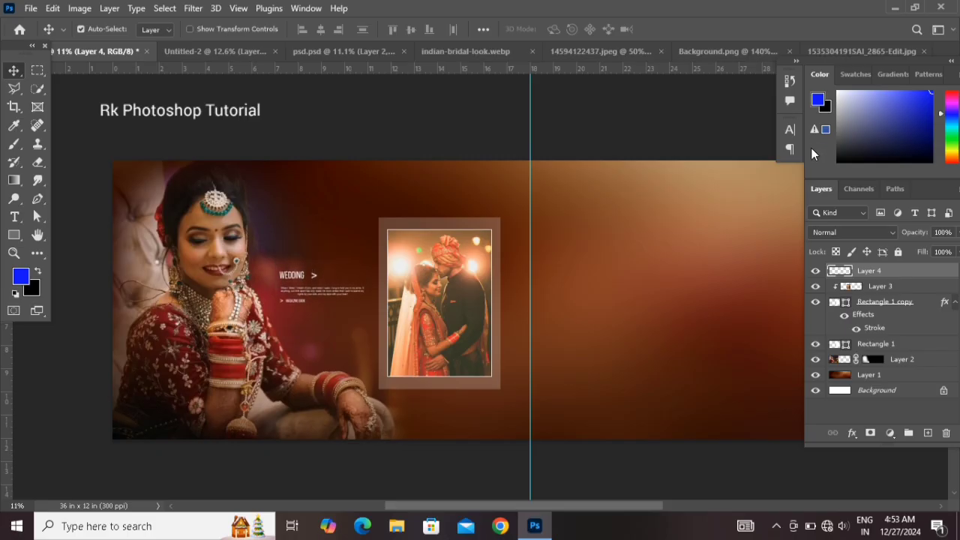
- Bring the blue floral ornament from Background.png into the spread, enlarged and placed at the upper edge above the WEDDING text
{"action": "left_click", "coordinate": [699, 53]}
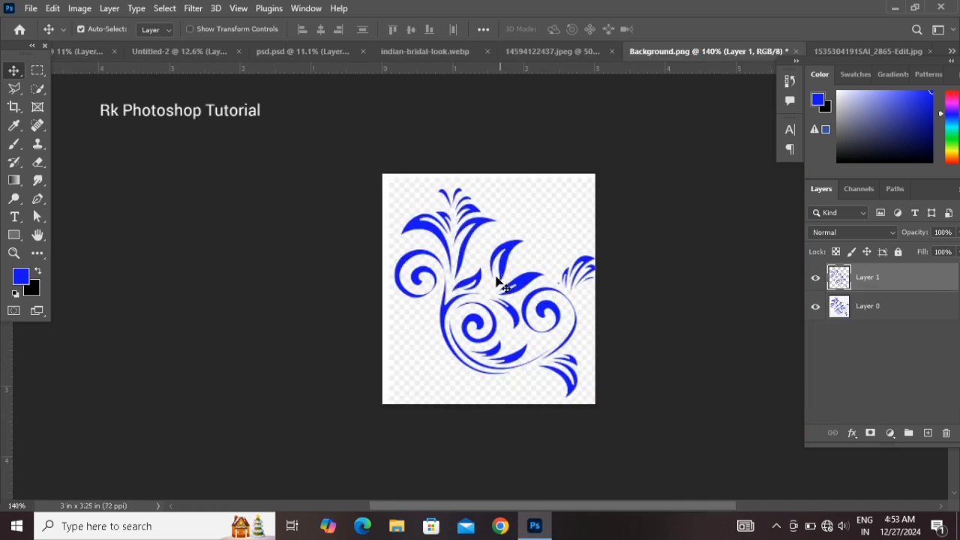
{"action": "left_click_drag", "start_coordinate": [516, 251], "coordinate": [224, 130]}
{"action": "left_click_drag", "start_coordinate": [351, 218], "coordinate": [333, 189]}
{"action": "key", "text": "Return"}
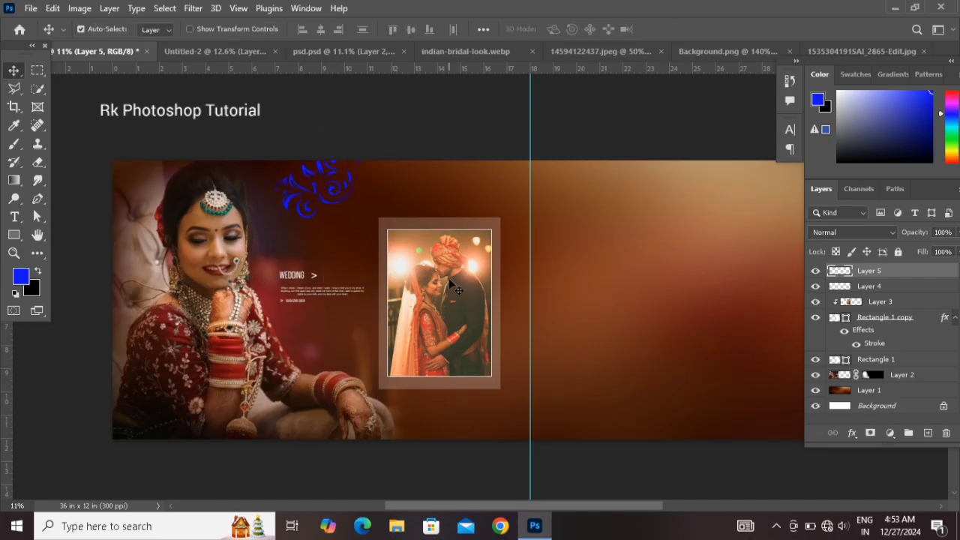
- Lighten the floral ornament to white with Hue/Saturation and set its layer opacity to 47%
{"action": "key", "text": "ctrl+u"}
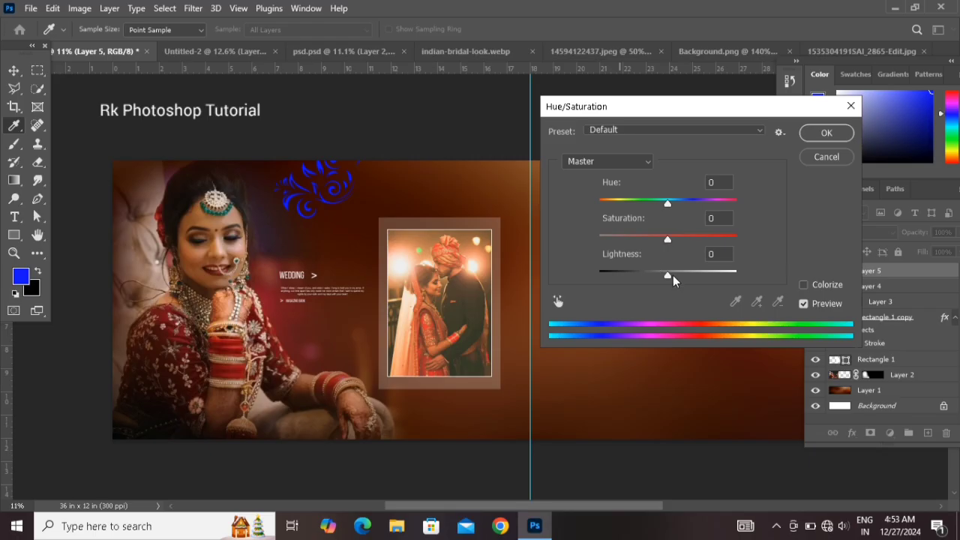
{"action": "left_click_drag", "start_coordinate": [673, 277], "coordinate": [785, 280]}
{"action": "left_click", "coordinate": [822, 133]}
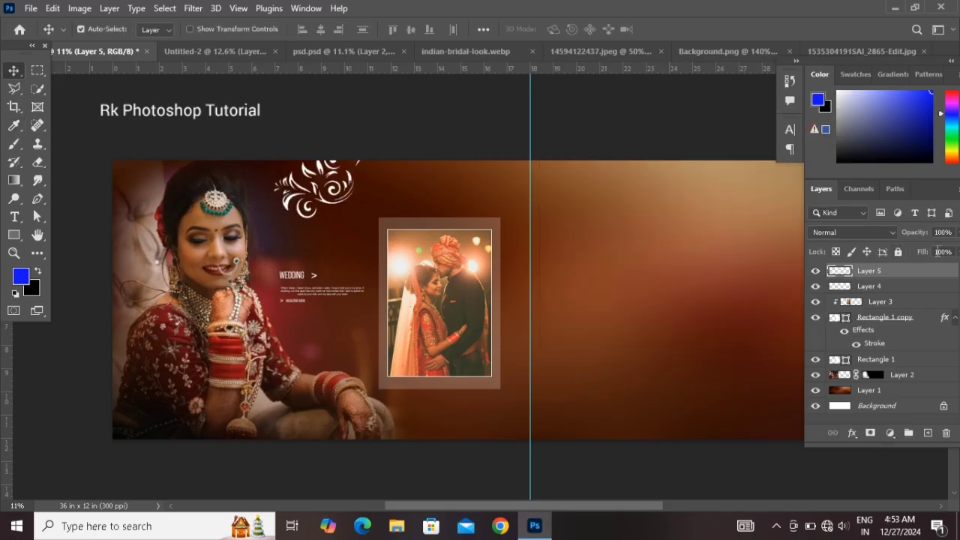
{"action": "left_click_drag", "start_coordinate": [923, 235], "coordinate": [883, 235]}
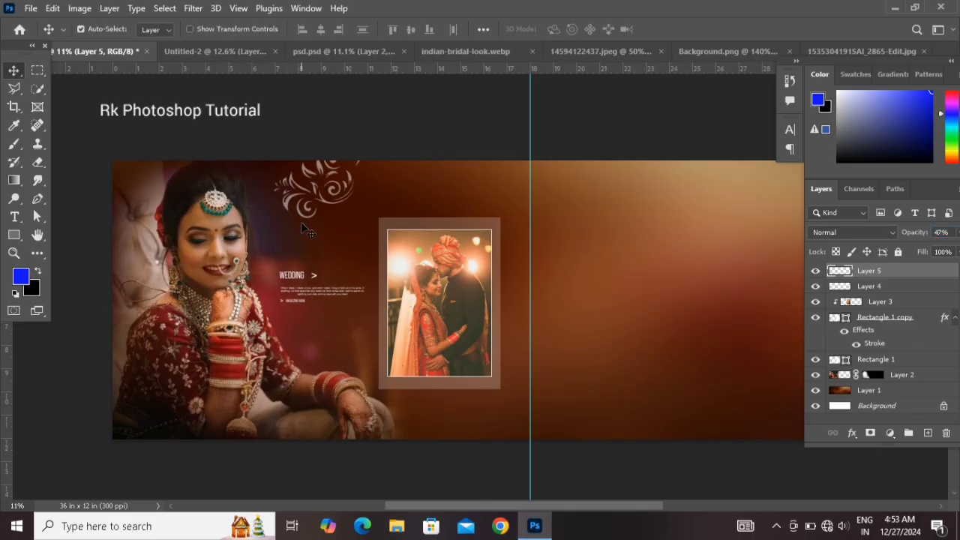
- Duplicate the floral ornament and place the copy, rotated about 37°, at the spread's lower edge beneath the framed photo
{"action": "key", "text": "ctrl+j"}
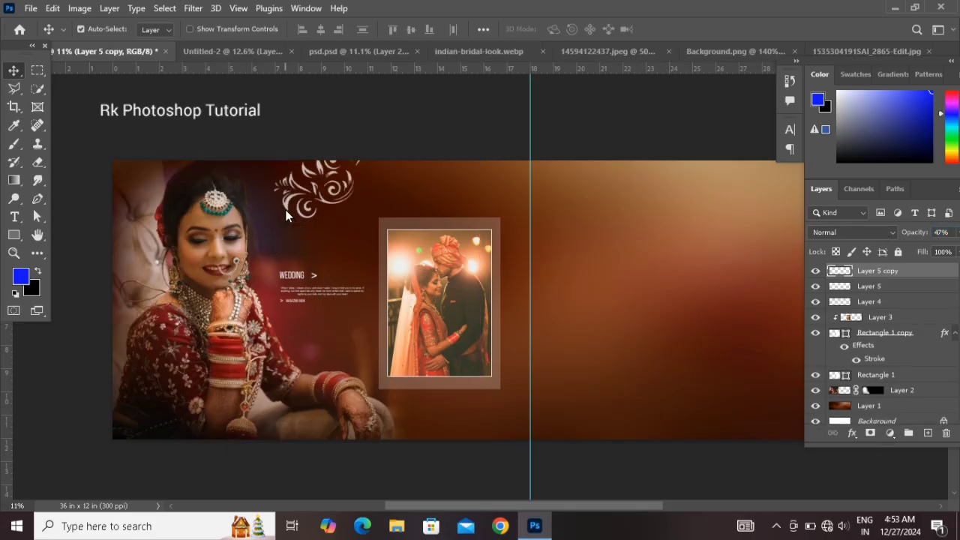
{"action": "key", "text": "ctrl+t"}
{"action": "left_click_drag", "start_coordinate": [301, 202], "coordinate": [457, 448]}
{"action": "left_click_drag", "start_coordinate": [567, 408], "coordinate": [568, 401]}
{"action": "left_click_drag", "start_coordinate": [495, 417], "coordinate": [480, 429]}
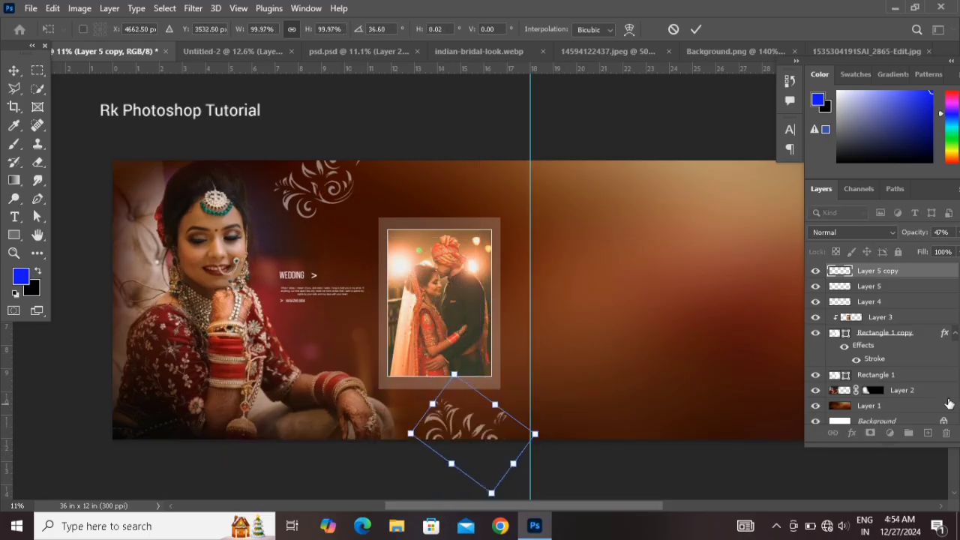
{"action": "key", "text": "Return"}
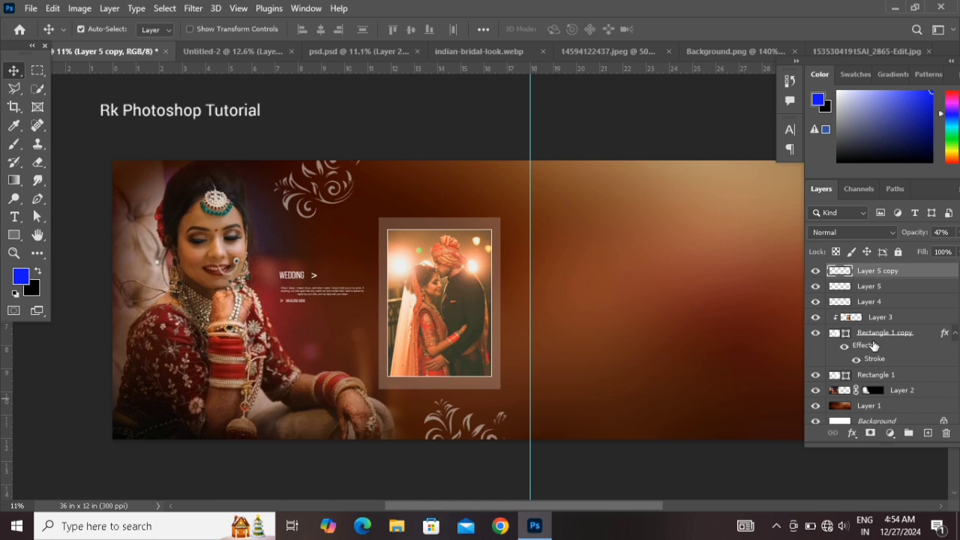
- Draw a small rectangle about 0.34 x 0.21 in above the framed photo and fill it with white (ffffff)
{"action": "left_click_drag", "start_coordinate": [592, 507], "coordinate": [609, 506]}
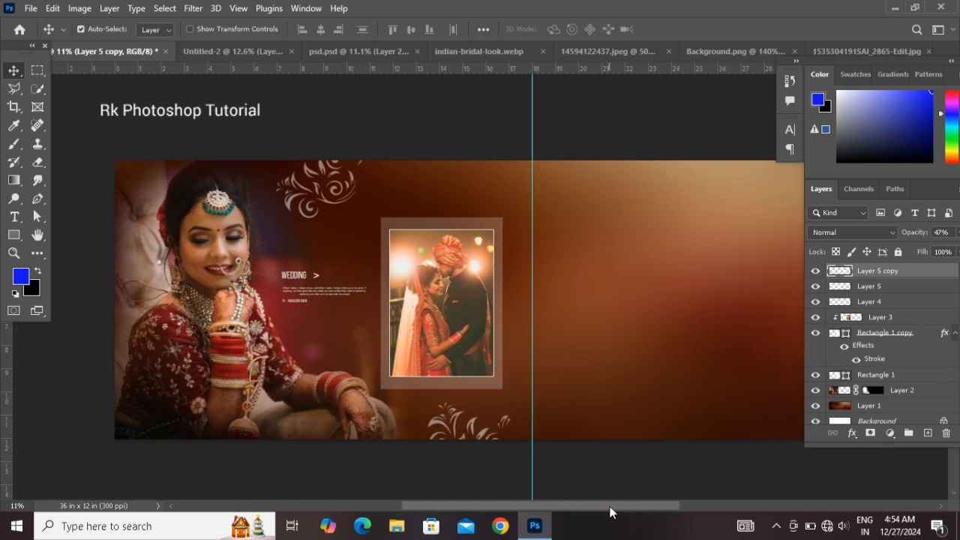
{"action": "left_click_drag", "start_coordinate": [13, 234], "coordinate": [60, 234]}
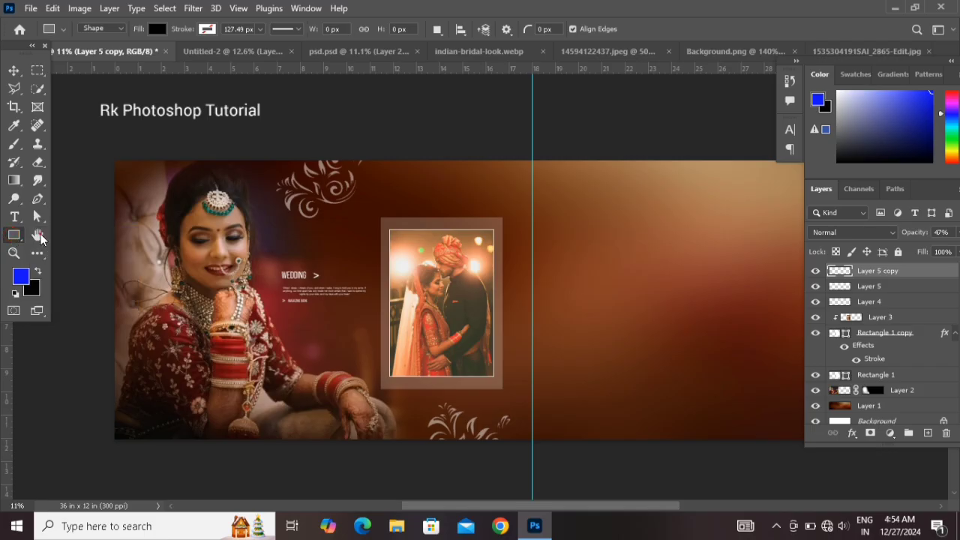
{"action": "left_click_drag", "start_coordinate": [457, 196], "coordinate": [463, 199]}
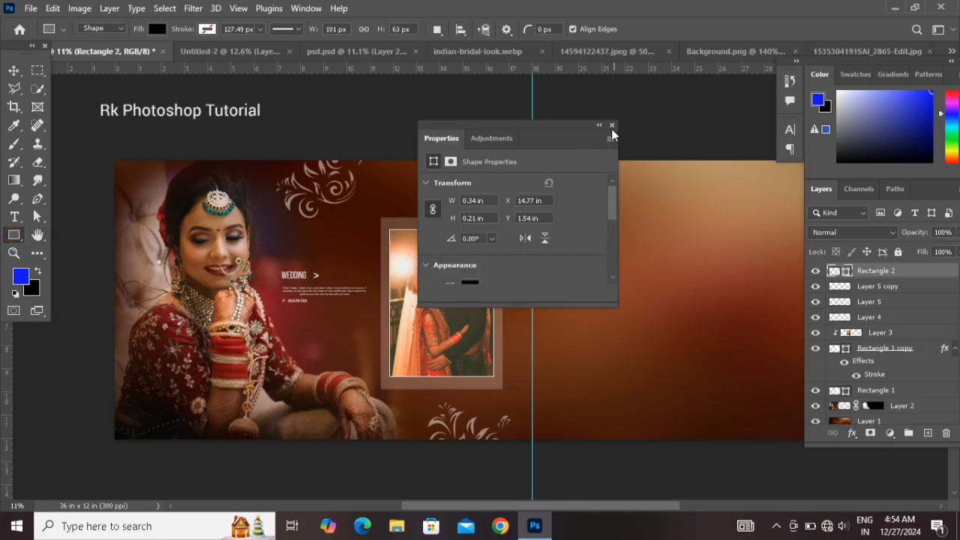
{"action": "left_click", "coordinate": [612, 128]}
{"action": "left_click", "coordinate": [14, 70]}
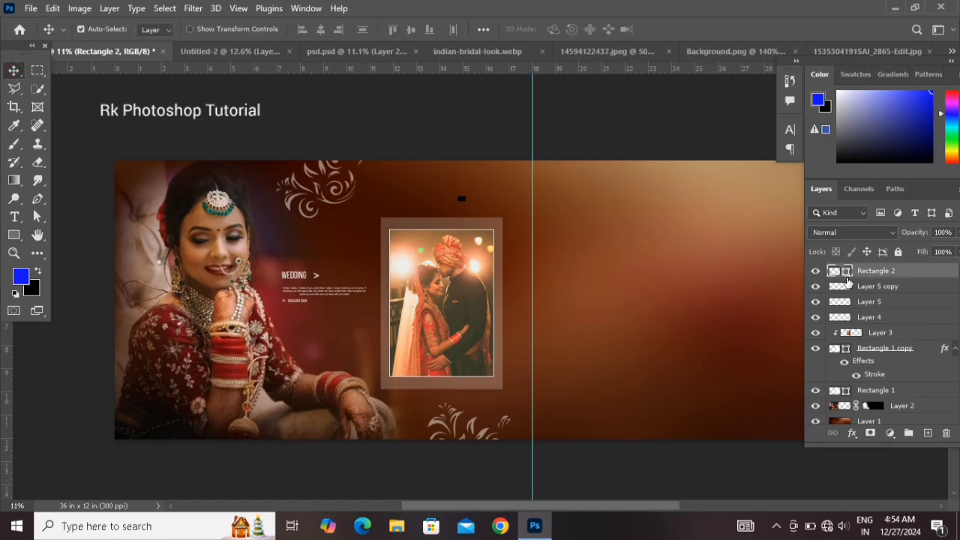
{"action": "double_click", "coordinate": [845, 274]}
{"action": "type", "text": "ffffff"}
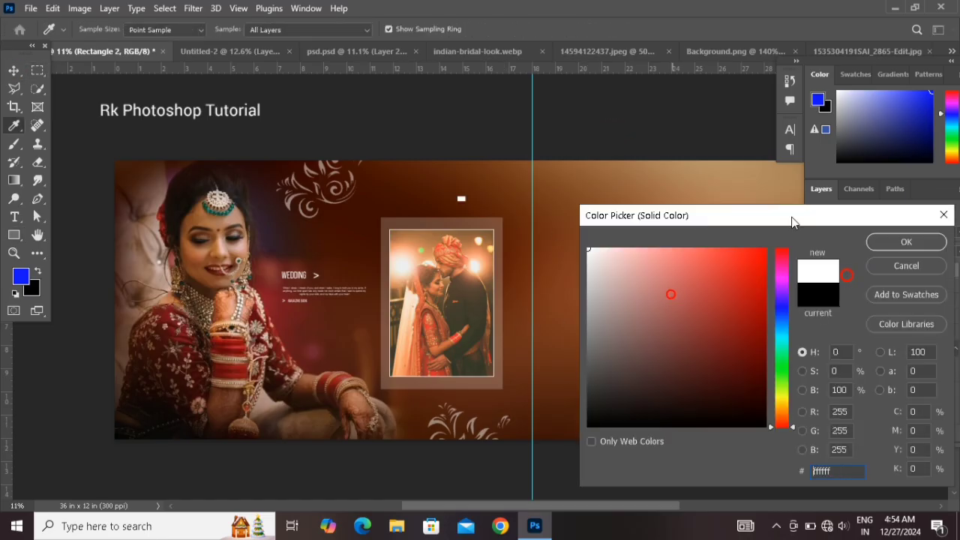
{"action": "left_click", "coordinate": [898, 245]}
- Align the white rectangle above the frame's upper-right corner and copy it twice to make an evenly spaced row of three
{"action": "scroll", "coordinate": [434, 279], "scroll_direction": "up", "scroll_amount": 2}
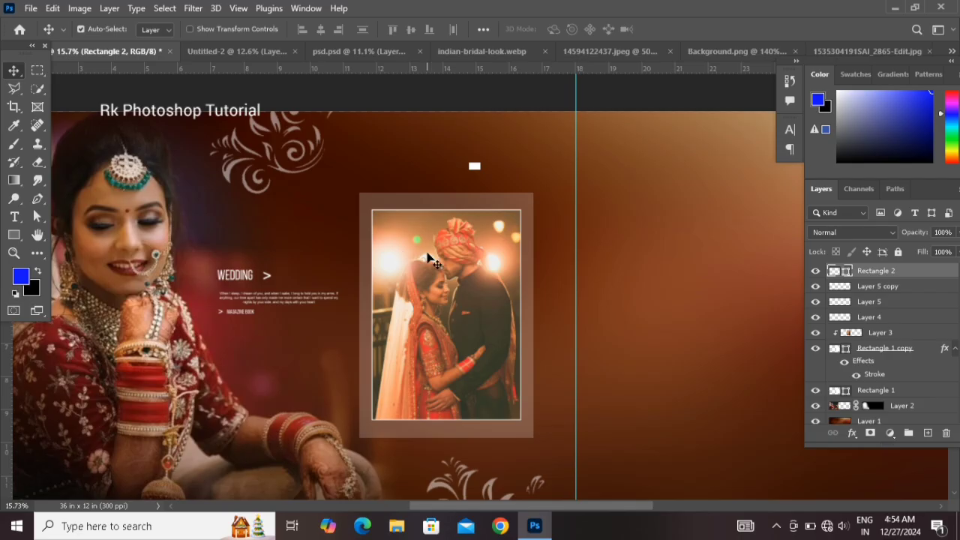
{"action": "scroll", "coordinate": [427, 254], "scroll_direction": "up", "scroll_amount": 1}
{"action": "left_click_drag", "start_coordinate": [489, 141], "coordinate": [545, 169]}
{"action": "key", "text": "Right"}
{"action": "key", "text": "Right"}
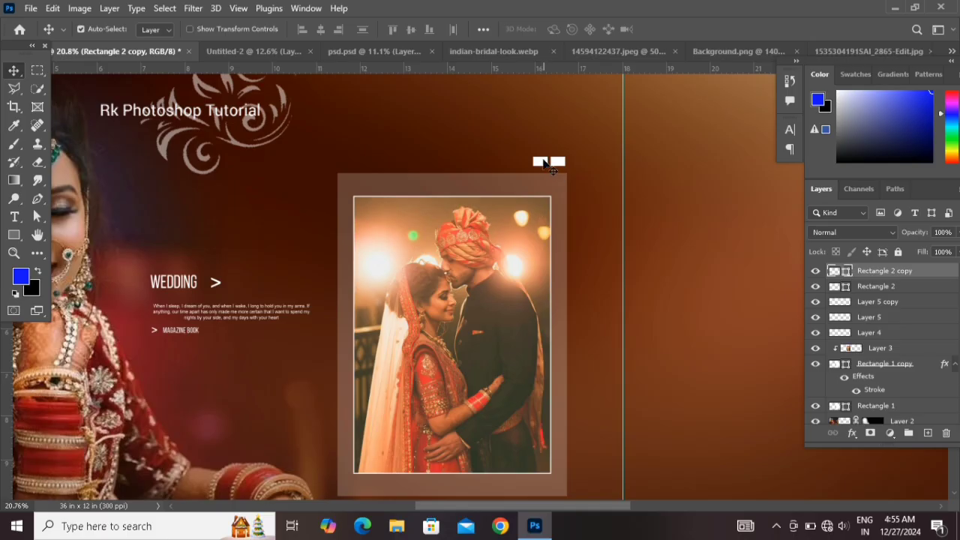
{"action": "mouse_move", "coordinate": [541, 165]}
{"action": "left_mouse_down"}
{"action": "mouse_move", "coordinate": [516, 158]}
{"action": "mouse_move", "coordinate": [524, 165]}
{"action": "left_mouse_up"}
- Merge the three small white rectangles into one layer and set its opacity to 58%
{"action": "left_click", "coordinate": [864, 303], "text": "shift"}
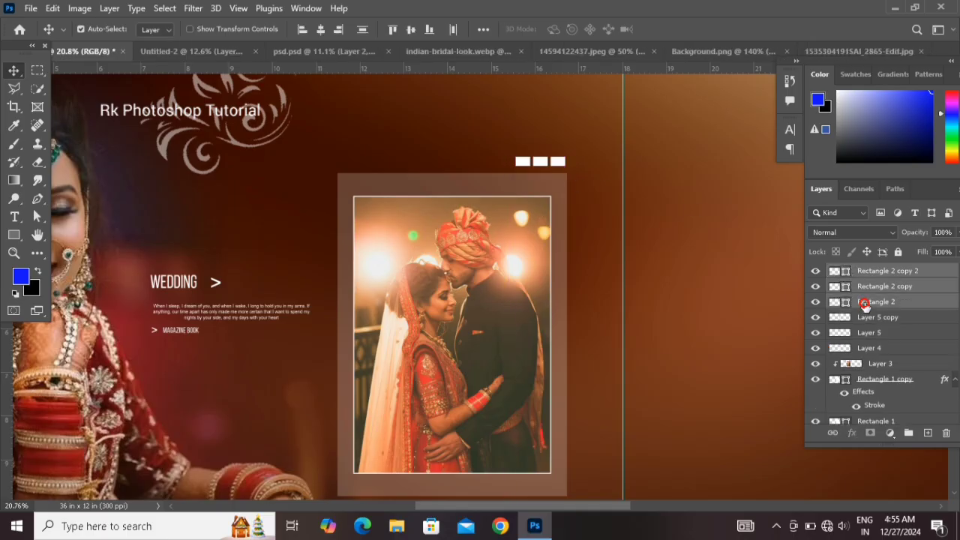
{"action": "key", "text": "ctrl+e"}
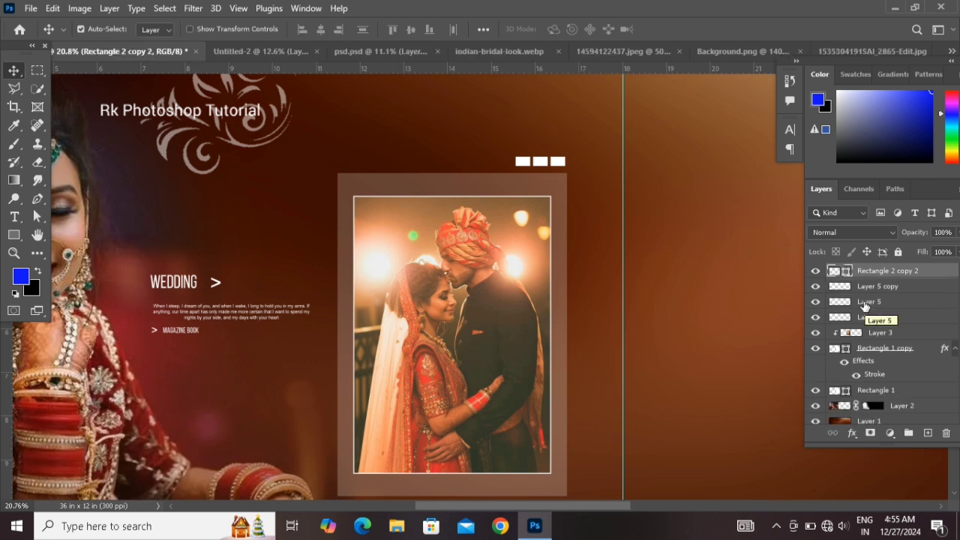
{"action": "key", "text": "6"}
{"action": "key", "text": "5"}
{"action": "key", "text": "8"}
- Add a layer mask to the rectangle row and fade its left end with a soft black brush
{"action": "left_click", "coordinate": [870, 433]}
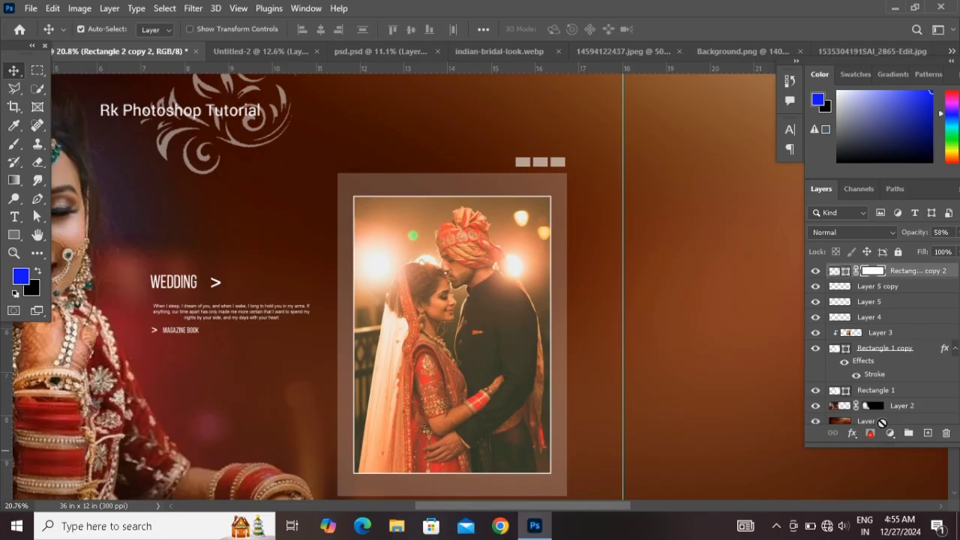
{"action": "left_click", "coordinate": [14, 144]}
{"action": "left_click_drag", "start_coordinate": [533, 219], "coordinate": [483, 205]}
{"action": "left_click", "coordinate": [507, 150]}
{"action": "left_click", "coordinate": [499, 162]}
{"action": "left_click", "coordinate": [492, 163]}
{"action": "left_click", "coordinate": [490, 170]}
{"action": "left_click", "coordinate": [491, 154]}
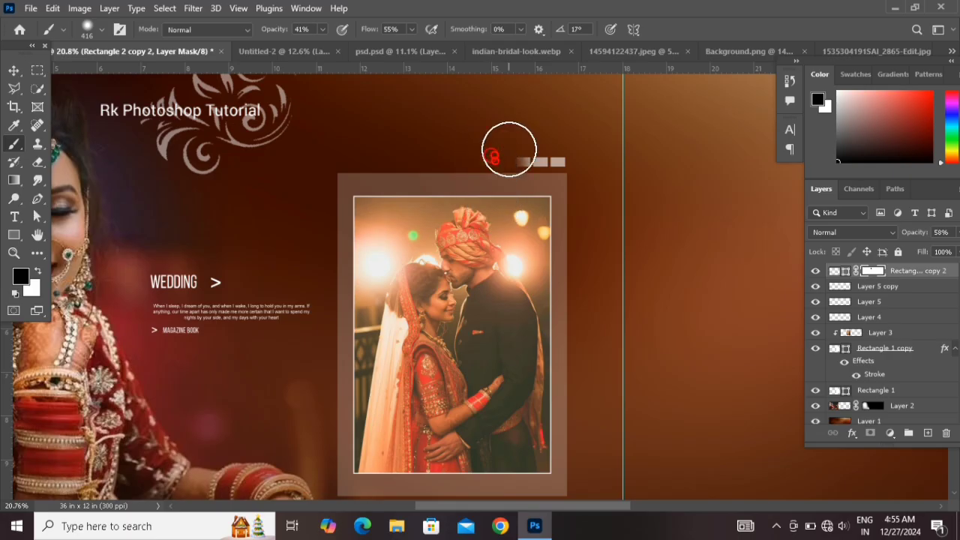
{"action": "left_click", "coordinate": [13, 71]}
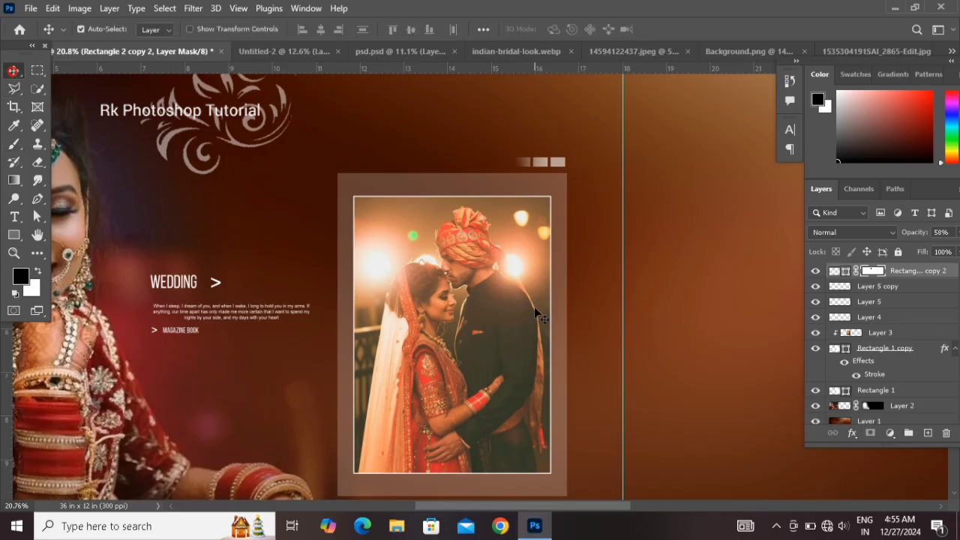
- Scale the faded rectangle row down slightly, keeping it flush with the photo frame's right edge
{"action": "scroll", "coordinate": [535, 304], "scroll_direction": "down", "scroll_amount": 4}
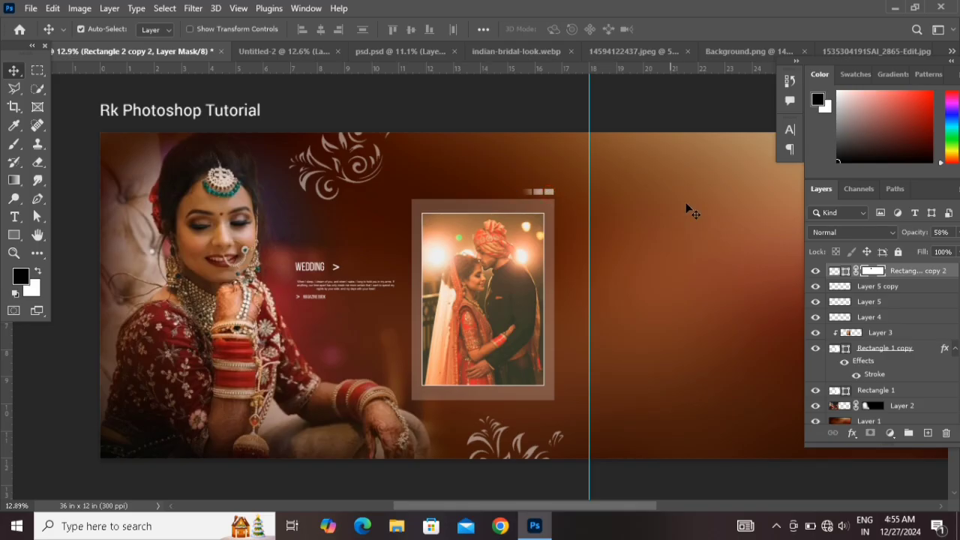
{"action": "key", "text": "ctrl+t"}
{"action": "left_click_drag", "start_coordinate": [553, 195], "coordinate": [550, 196]}
{"action": "key", "text": "Return"}
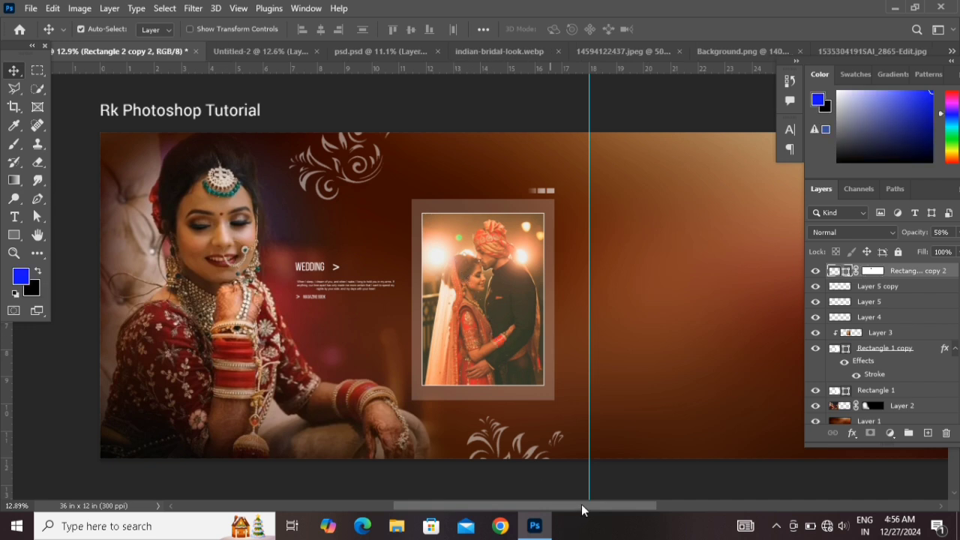
- Deepen the framed couple photo's shadows with Levels, setting the black input level to 20
{"action": "left_click_drag", "start_coordinate": [583, 506], "coordinate": [640, 505]}
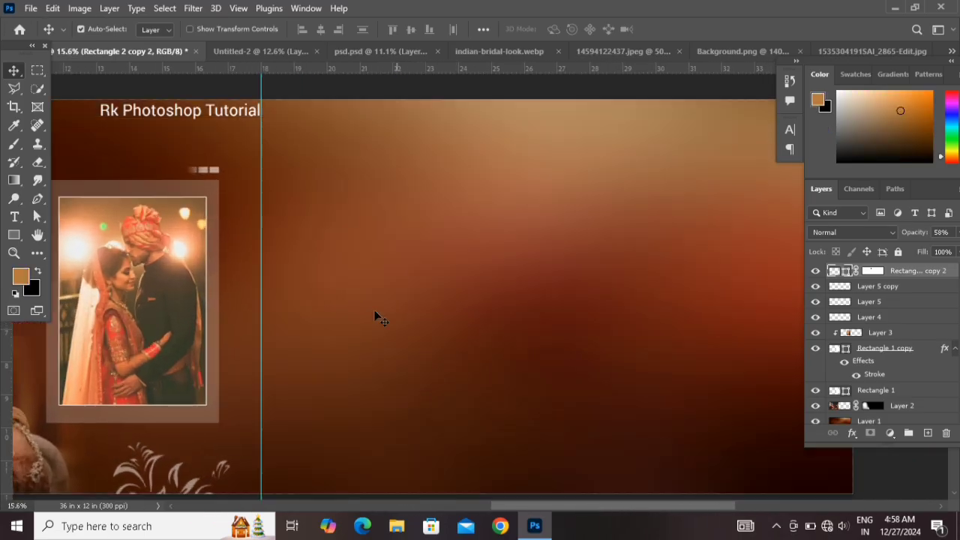
{"action": "left_click_drag", "start_coordinate": [374, 317], "coordinate": [610, 267]}
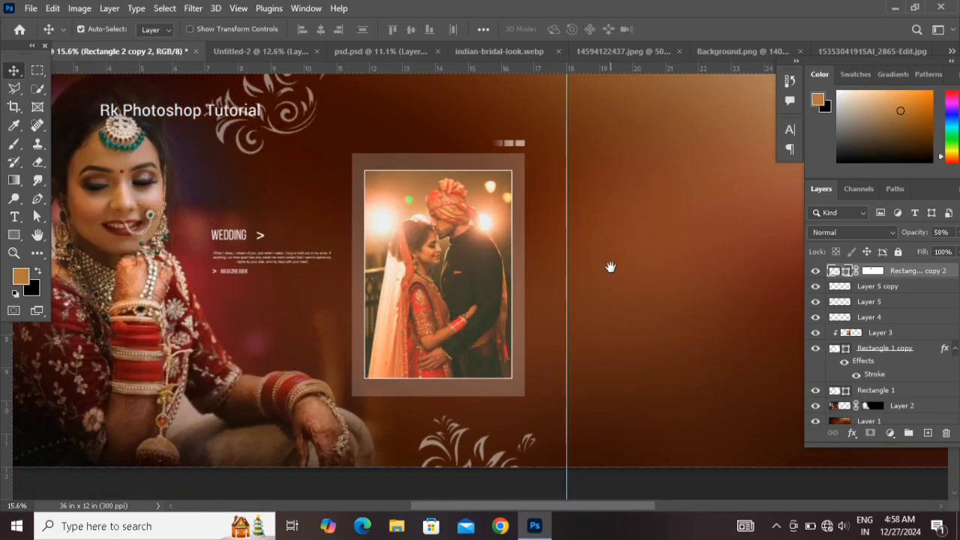
{"action": "left_click", "coordinate": [435, 270]}
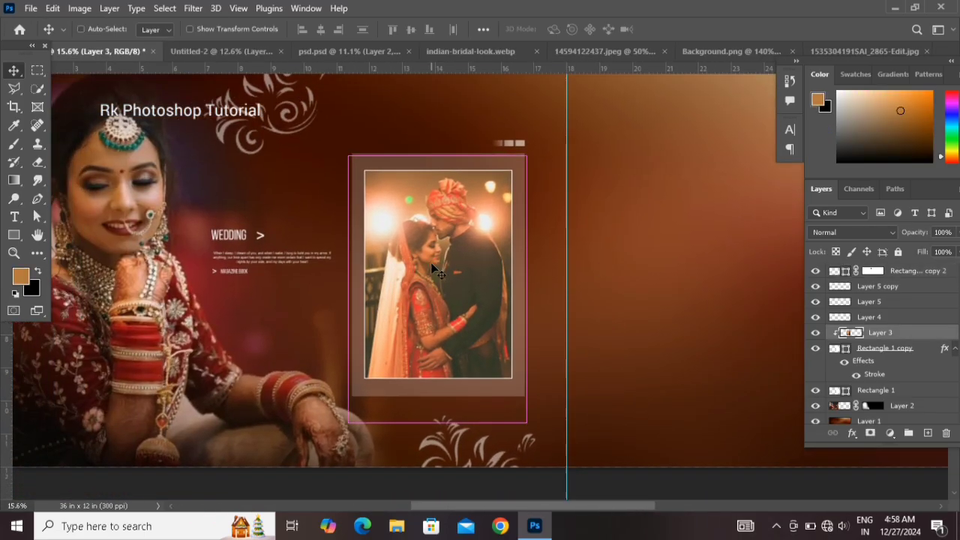
{"action": "key", "text": "ctrl+l"}
{"action": "left_click_drag", "start_coordinate": [594, 245], "coordinate": [598, 245]}
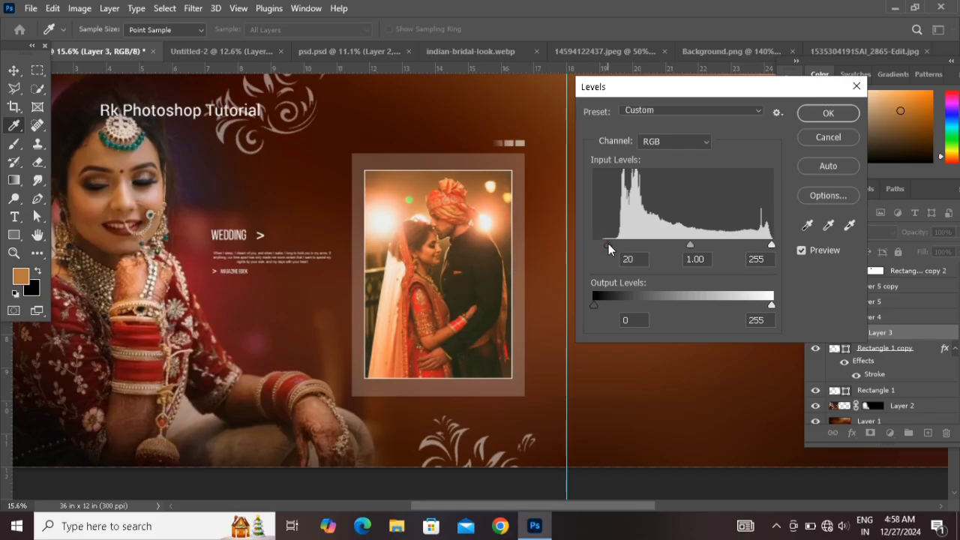
{"action": "left_click", "coordinate": [825, 114]}
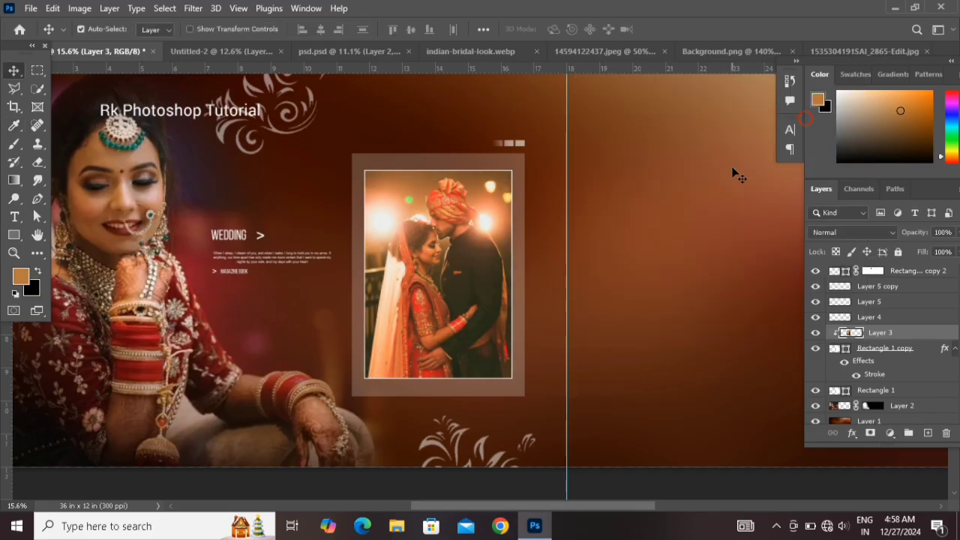
- Apply Levels to the framed couple photo again with input levels 14, 1.04 and 245
{"action": "key", "text": "ctrl+l"}
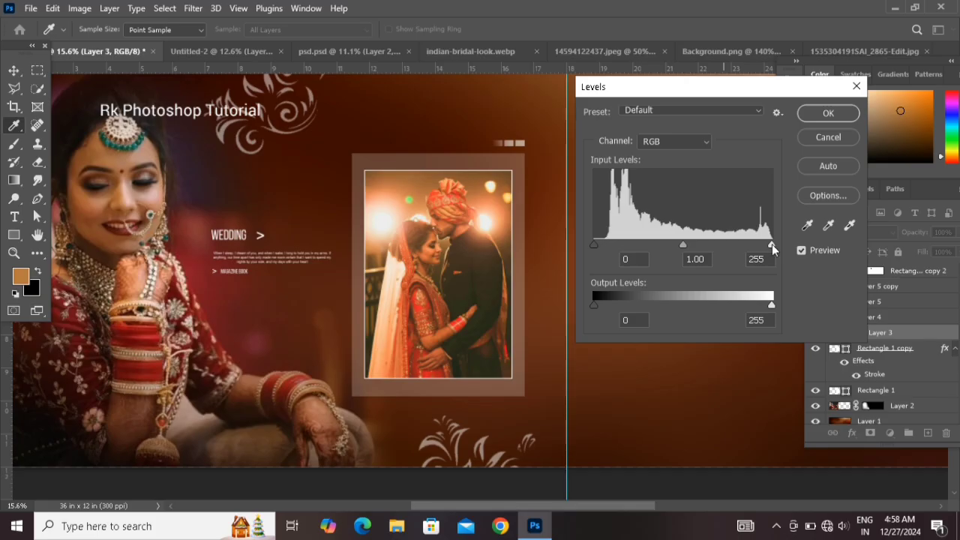
{"action": "left_click_drag", "start_coordinate": [771, 245], "coordinate": [760, 246]}
{"action": "left_click", "coordinate": [765, 246]}
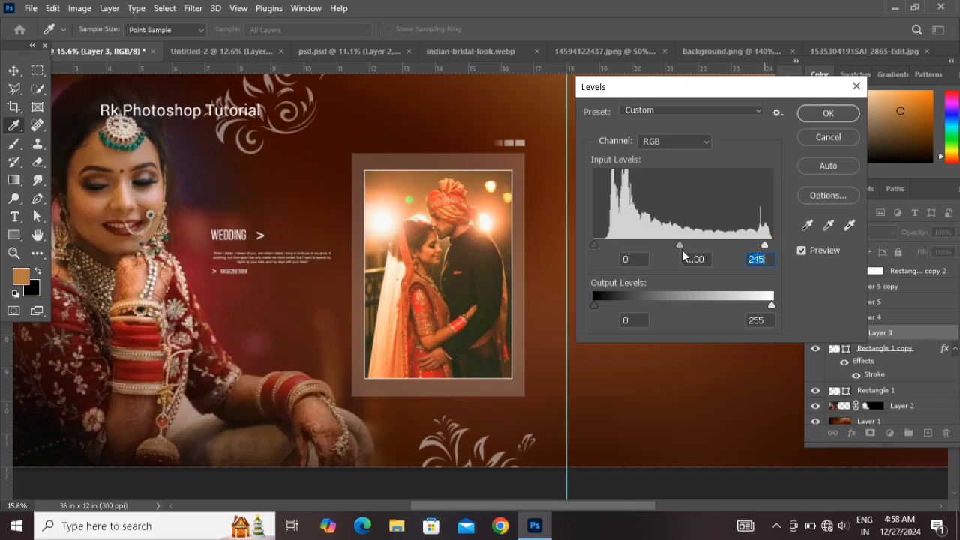
{"action": "left_click_drag", "start_coordinate": [676, 244], "coordinate": [677, 245]}
{"action": "left_click_drag", "start_coordinate": [599, 245], "coordinate": [605, 246]}
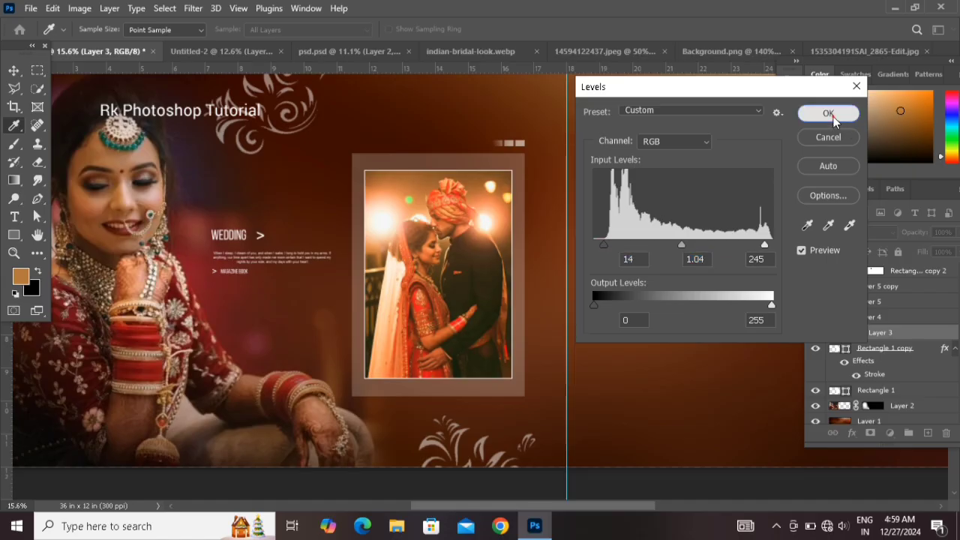
{"action": "left_click", "coordinate": [828, 113]}
- Color-balance the framed couple photo's midtones and shadows toward blue, and set its highlights to -5, +2 and +8
{"action": "key", "text": "v"}
{"action": "key", "text": "ctrl+b"}
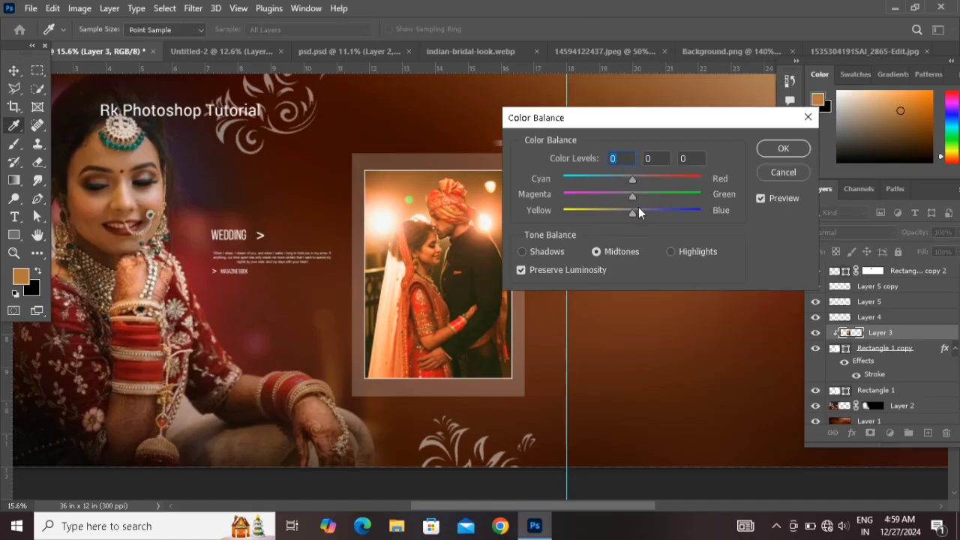
{"action": "left_click_drag", "start_coordinate": [641, 211], "coordinate": [668, 211]}
{"action": "left_click", "coordinate": [567, 251]}
{"action": "left_click", "coordinate": [625, 178]}
{"action": "left_click", "coordinate": [636, 193]}
{"action": "left_click", "coordinate": [638, 211]}
{"action": "left_click", "coordinate": [671, 251]}
{"action": "left_click", "coordinate": [638, 211]}
{"action": "left_click", "coordinate": [636, 193]}
{"action": "left_click", "coordinate": [629, 179]}
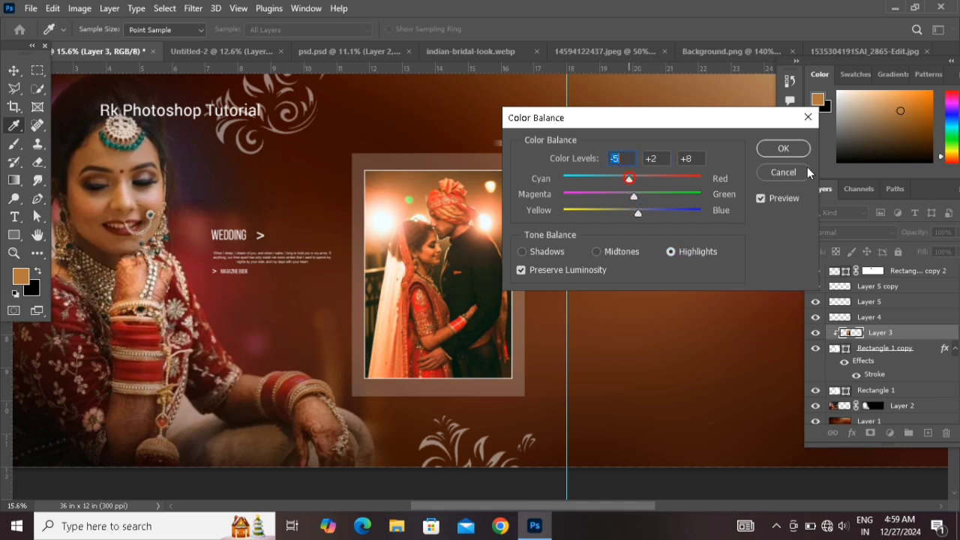
{"action": "left_click", "coordinate": [782, 150]}
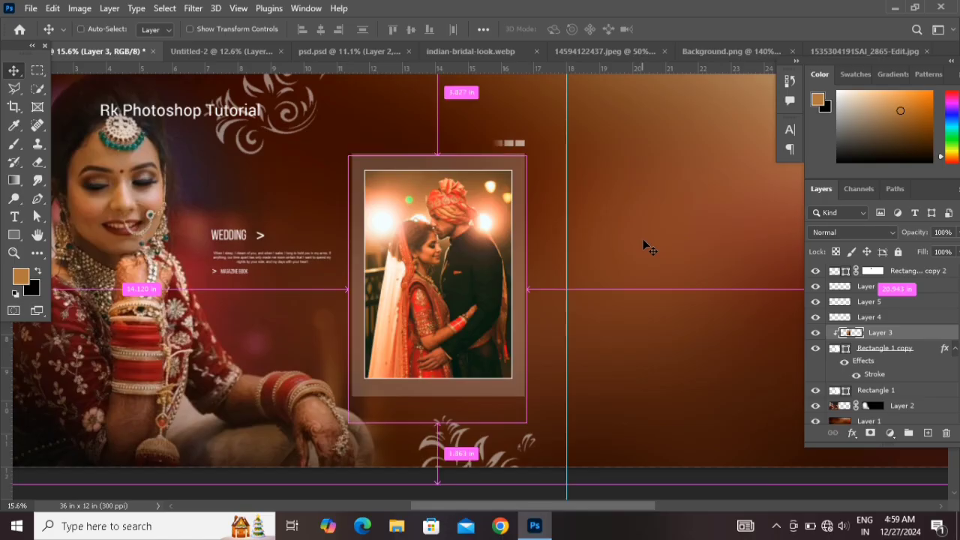
- Brighten the framed couple photo with Levels by lowering the white input to about 236 and fine-tuning the midtones
{"action": "key", "text": "ctrl+l"}
{"action": "left_click_drag", "start_coordinate": [769, 245], "coordinate": [758, 248]}
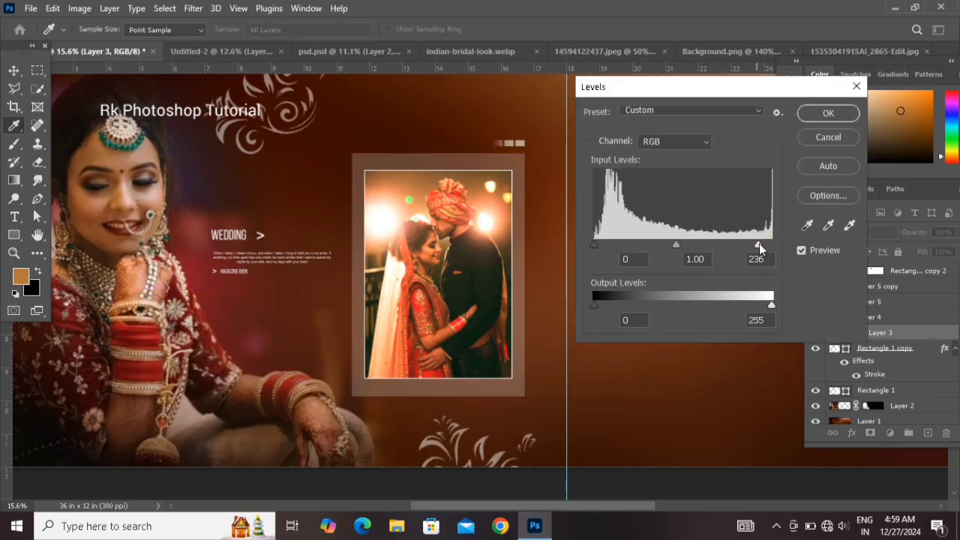
{"action": "left_click_drag", "start_coordinate": [674, 244], "coordinate": [677, 244]}
{"action": "left_click", "coordinate": [804, 253]}
{"action": "left_click", "coordinate": [804, 253]}
{"action": "left_click", "coordinate": [836, 115]}
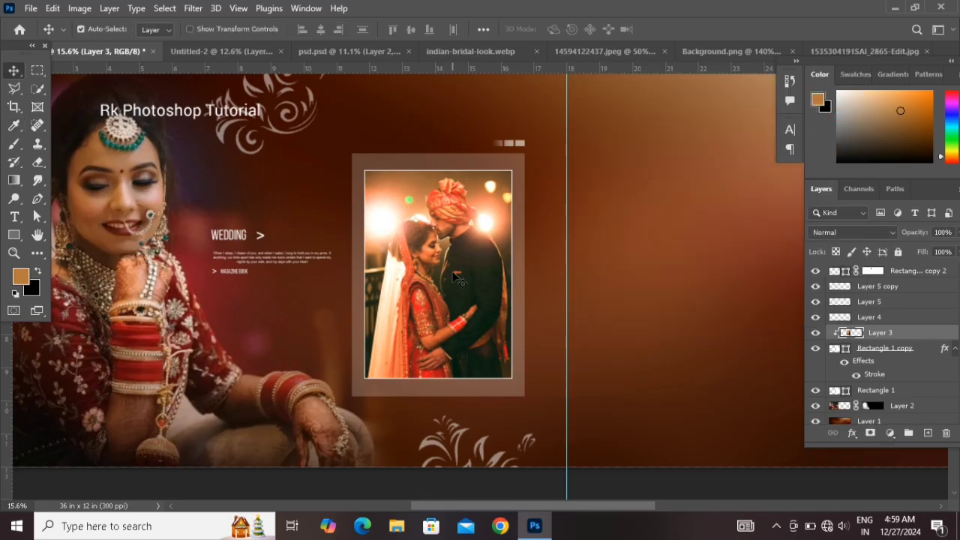
- Bring the cut-out standing couple from Untitled-2 into the right half of the album spread
{"action": "scroll", "coordinate": [456, 278], "scroll_direction": "down", "scroll_amount": 1}
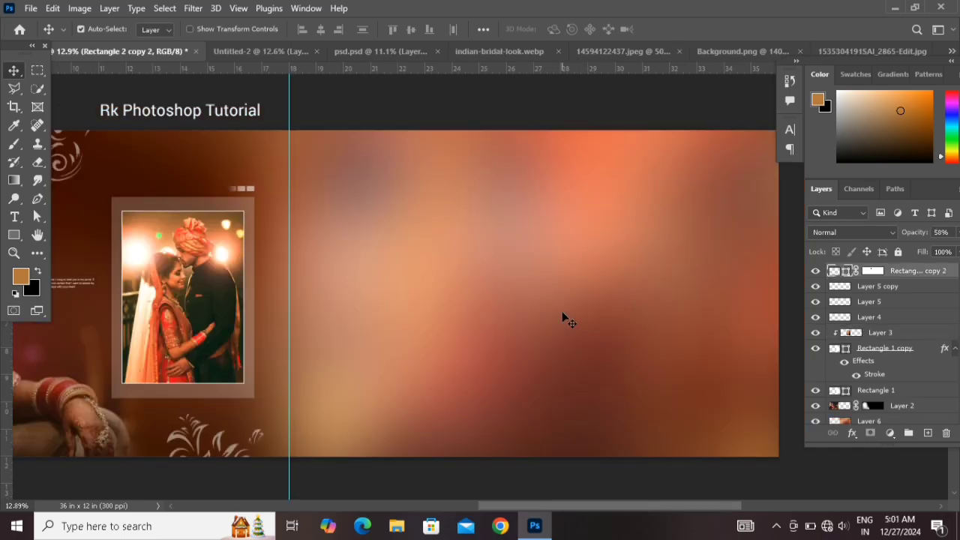
{"action": "left_click", "coordinate": [289, 49]}
{"action": "left_click_drag", "start_coordinate": [279, 209], "coordinate": [309, 187]}
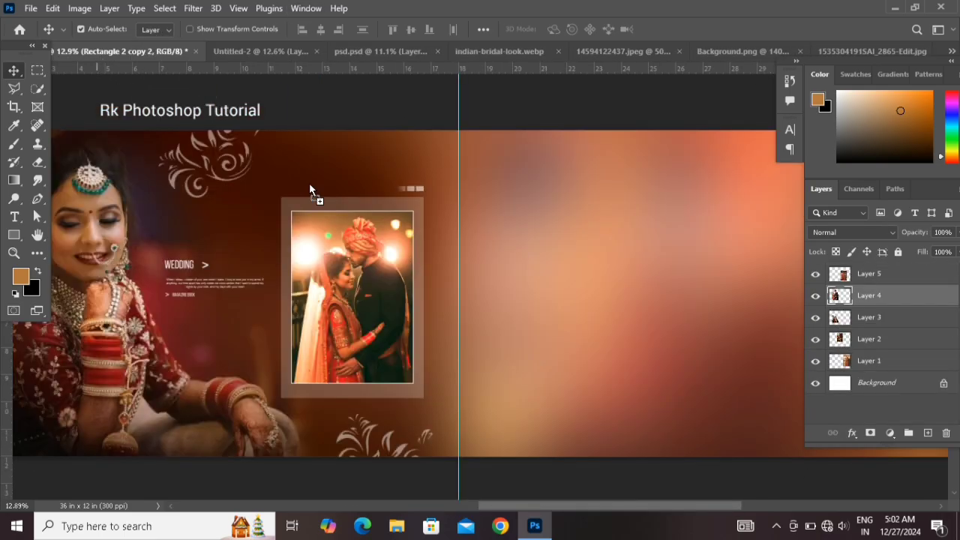
{"action": "left_click_drag", "start_coordinate": [572, 298], "coordinate": [574, 299]}
- Enlarge the cut-out couple and place it near the spread's right end, with its base on the lower edge
{"action": "key", "text": "ctrl+t"}
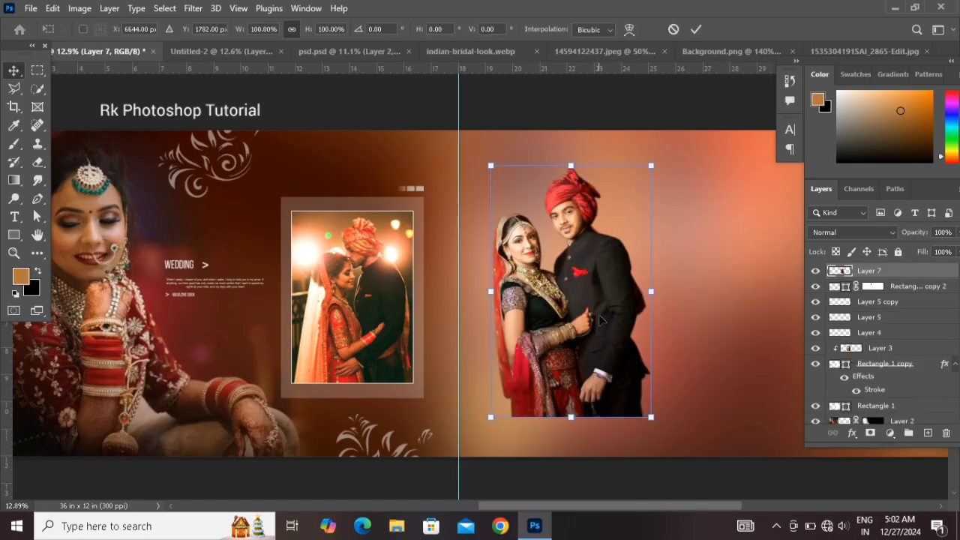
{"action": "left_click_drag", "start_coordinate": [636, 332], "coordinate": [414, 328]}
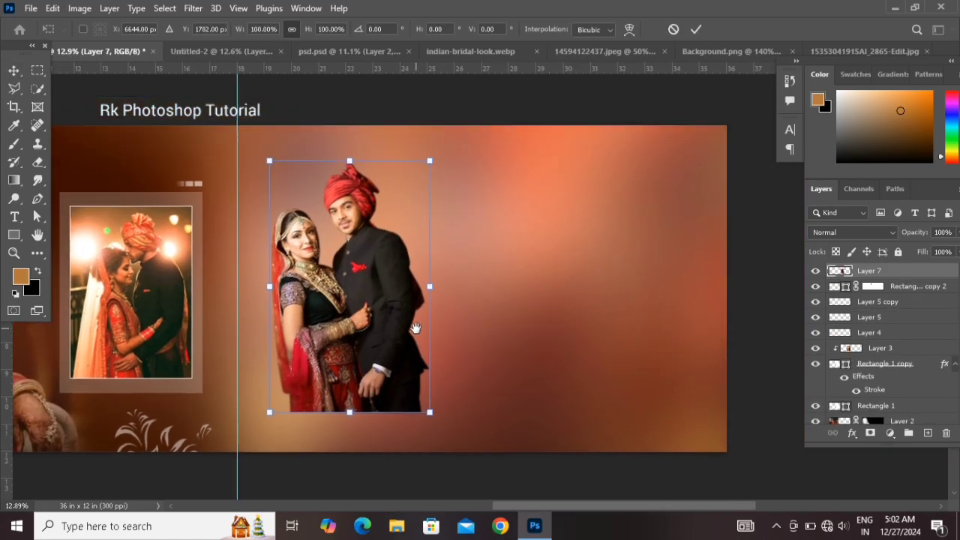
{"action": "left_click_drag", "start_coordinate": [429, 412], "coordinate": [662, 397]}
{"action": "left_click_drag", "start_coordinate": [708, 473], "coordinate": [705, 485]}
{"action": "left_click_drag", "start_coordinate": [650, 430], "coordinate": [662, 428]}
{"action": "key", "text": "Return"}
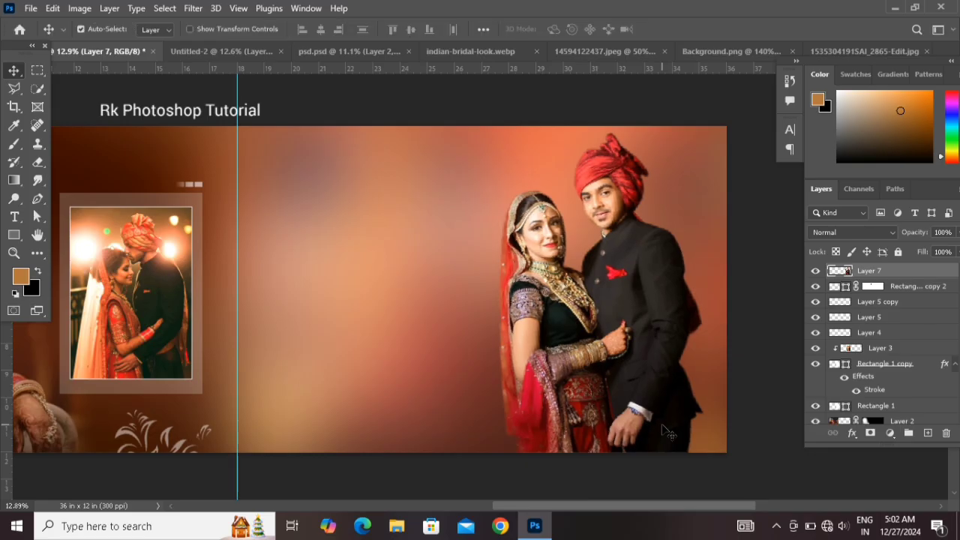
- Bring the bokeh lights photo from psd.psd into the album spread, directly above Layer 6 and behind the cut-out couple
{"action": "left_click", "coordinate": [701, 283]}
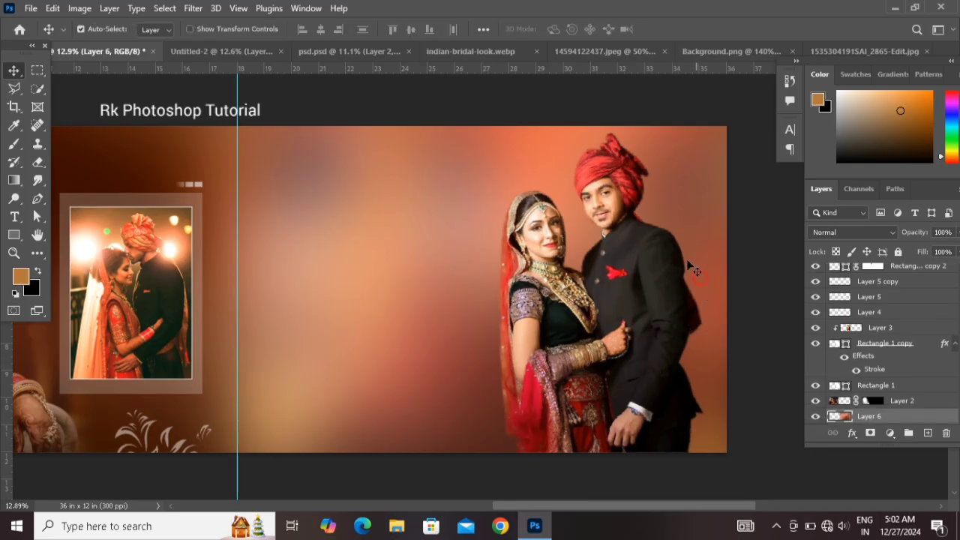
{"action": "left_click", "coordinate": [222, 51]}
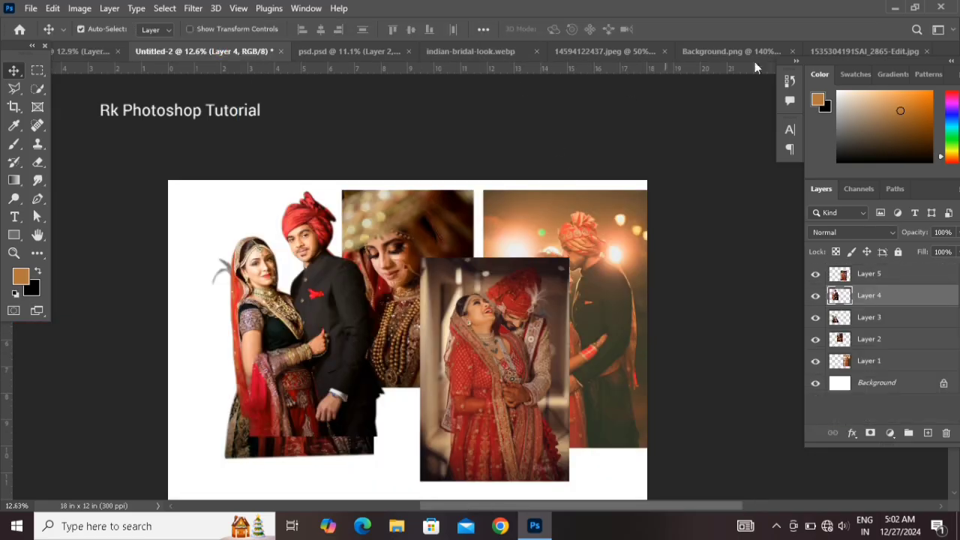
{"action": "left_click", "coordinate": [351, 51]}
{"action": "left_click_drag", "start_coordinate": [581, 333], "coordinate": [709, 369]}
{"action": "scroll", "coordinate": [712, 353], "scroll_direction": "right", "scroll_amount": 5}
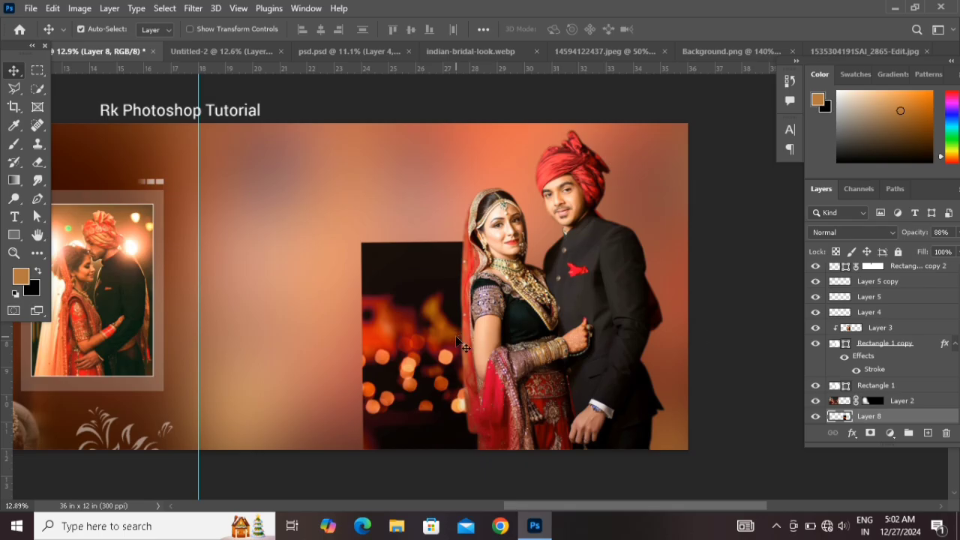
- Enlarge and slightly rotate the bokeh photo so it fills the spread's right end behind the cut-out couple
{"action": "key", "text": "ctrl+t"}
{"action": "left_click_drag", "start_coordinate": [507, 240], "coordinate": [562, 155]}
{"action": "left_click_drag", "start_coordinate": [480, 345], "coordinate": [587, 274]}
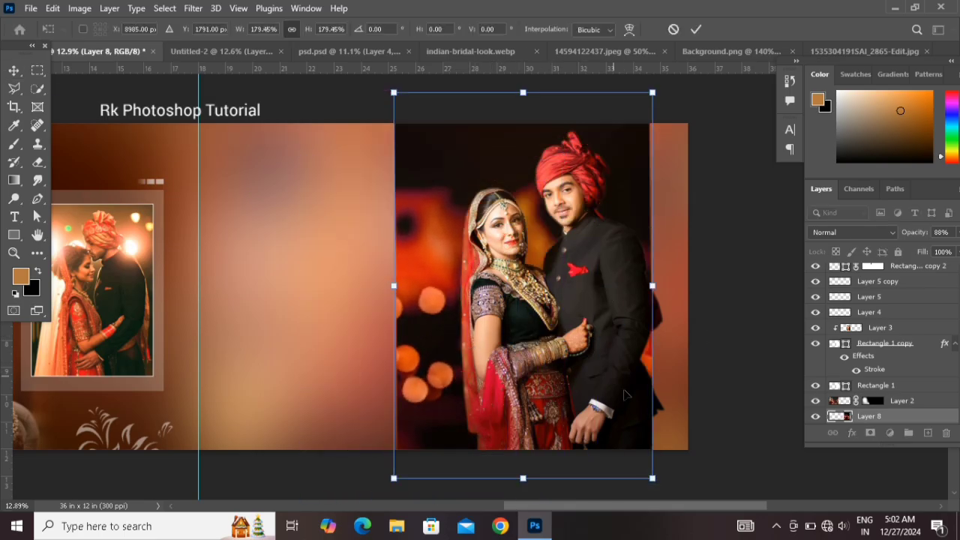
{"action": "scroll", "coordinate": [643, 435], "scroll_direction": "down", "scroll_amount": 1}
{"action": "left_click_drag", "start_coordinate": [653, 458], "coordinate": [695, 481]}
{"action": "left_click_drag", "start_coordinate": [652, 413], "coordinate": [675, 354]}
{"action": "left_click_drag", "start_coordinate": [684, 449], "coordinate": [679, 453]}
{"action": "left_click_drag", "start_coordinate": [646, 351], "coordinate": [638, 357]}
{"action": "key", "text": "Return"}
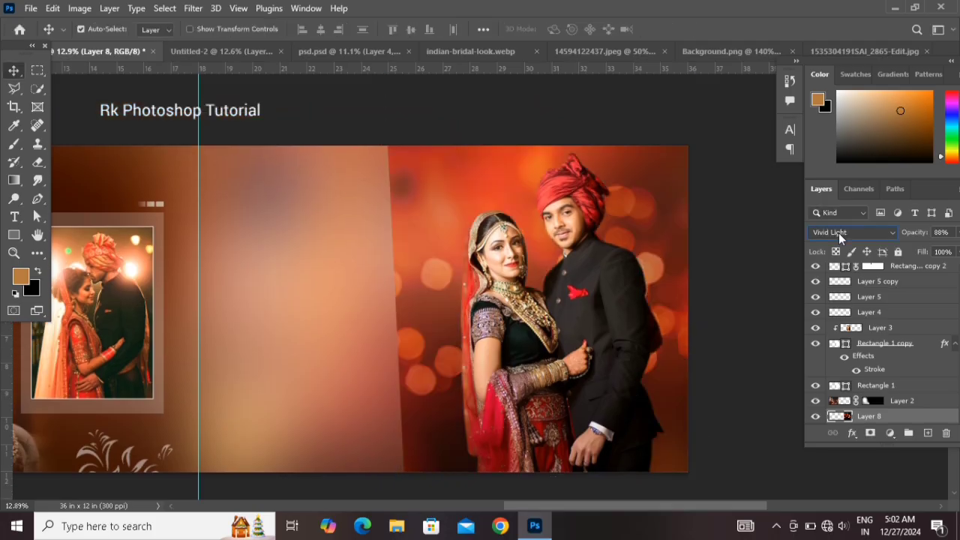
- Try several blend modes on the bokeh layer and set it to Screen
{"action": "key", "text": "Down"}
{"action": "key", "text": "Down"}
{"action": "key", "text": "Down"}
{"action": "key", "text": "Down"}
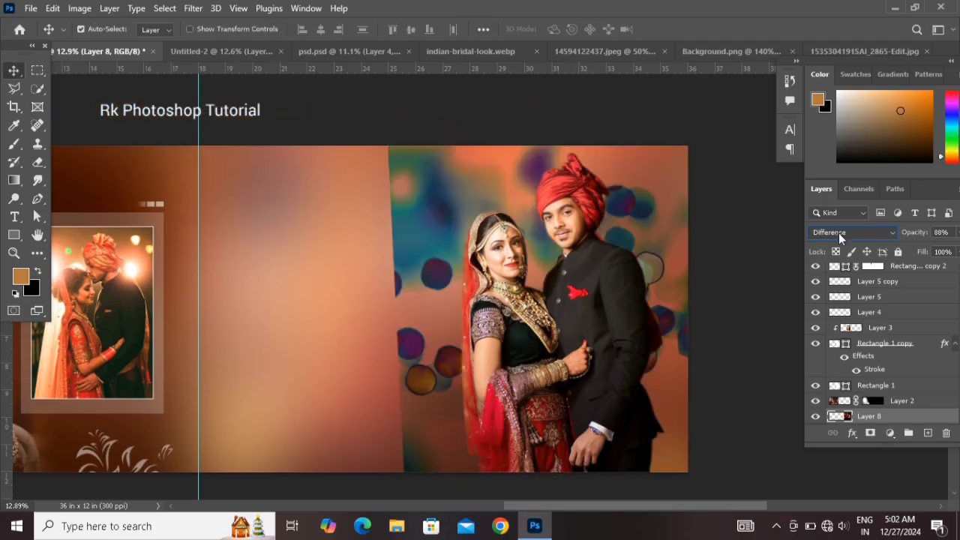
{"action": "left_click", "coordinate": [838, 232]}
{"action": "left_click", "coordinate": [834, 279]}
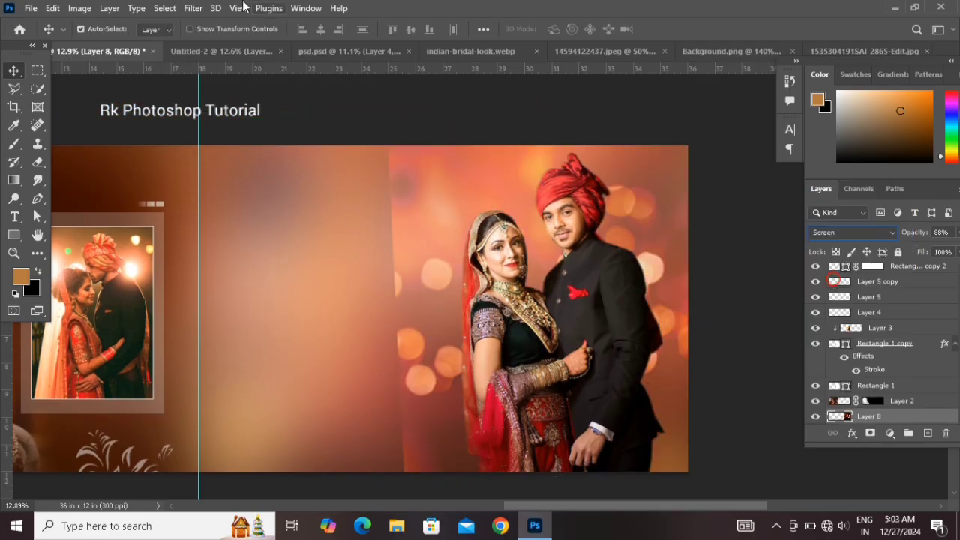
- Add a Hide All mask to the bokeh layer and brush in white to reveal the lights around the couple
{"action": "left_click", "coordinate": [109, 9]}
{"action": "mouse_move", "coordinate": [165, 242]}
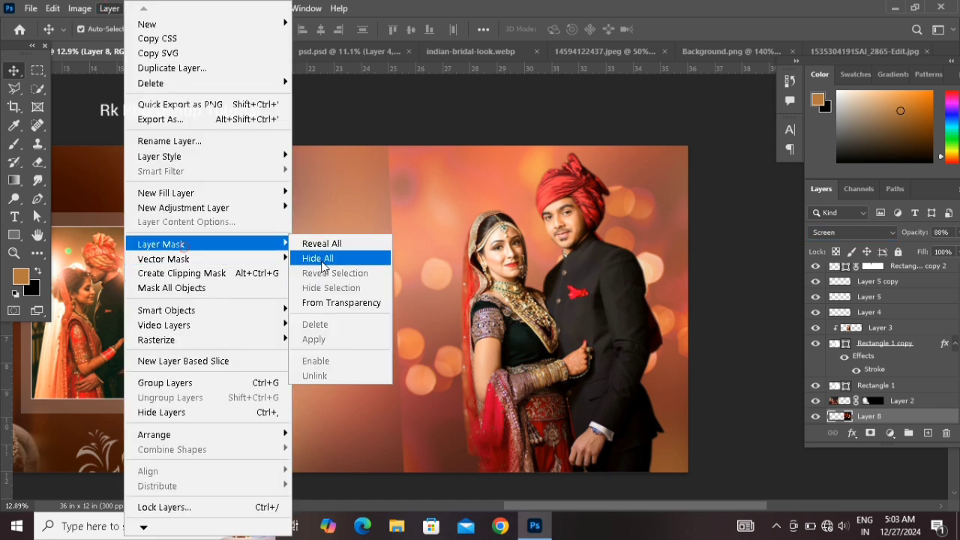
{"action": "left_click", "coordinate": [319, 257]}
{"action": "left_click", "coordinate": [16, 146]}
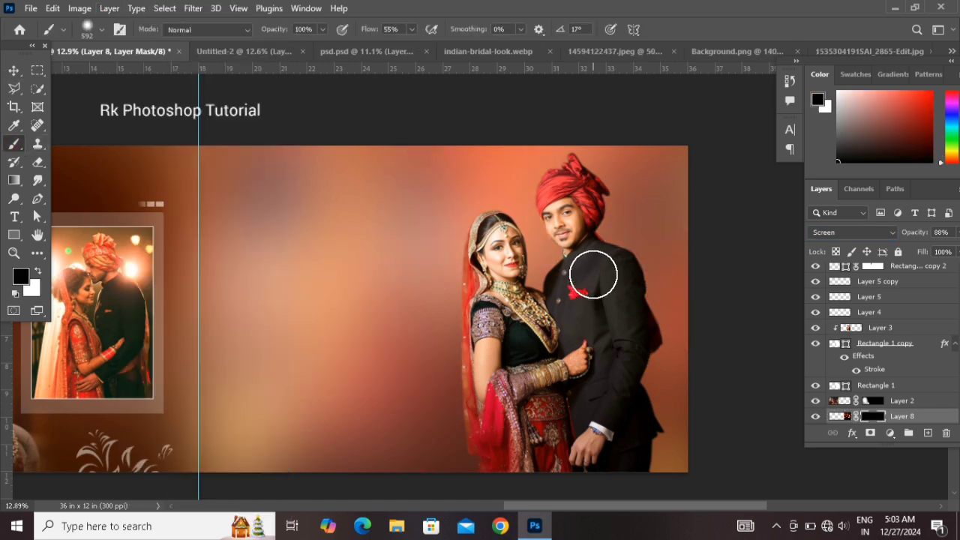
{"action": "key", "text": "x"}
{"action": "left_click_drag", "start_coordinate": [587, 264], "coordinate": [634, 277]}
{"action": "left_click", "coordinate": [591, 248]}
{"action": "mouse_move", "coordinate": [576, 247]}
{"action": "left_mouse_down"}
{"action": "mouse_move", "coordinate": [541, 271]}
{"action": "mouse_move", "coordinate": [501, 209]}
{"action": "mouse_move", "coordinate": [561, 267]}
{"action": "mouse_move", "coordinate": [499, 230]}
{"action": "mouse_move", "coordinate": [542, 246]}
{"action": "mouse_move", "coordinate": [517, 329]}
{"action": "mouse_move", "coordinate": [527, 235]}
{"action": "mouse_move", "coordinate": [518, 209]}
{"action": "mouse_move", "coordinate": [599, 236]}
{"action": "mouse_move", "coordinate": [603, 294]}
{"action": "mouse_move", "coordinate": [583, 230]}
{"action": "mouse_move", "coordinate": [581, 303]}
{"action": "mouse_move", "coordinate": [640, 417]}
{"action": "mouse_move", "coordinate": [649, 362]}
{"action": "mouse_move", "coordinate": [549, 384]}
{"action": "mouse_move", "coordinate": [655, 378]}
{"action": "mouse_move", "coordinate": [605, 415]}
{"action": "mouse_move", "coordinate": [498, 374]}
{"action": "mouse_move", "coordinate": [475, 310]}
{"action": "mouse_move", "coordinate": [509, 450]}
{"action": "mouse_move", "coordinate": [527, 420]}
{"action": "mouse_move", "coordinate": [520, 417]}
{"action": "mouse_move", "coordinate": [587, 396]}
{"action": "mouse_move", "coordinate": [626, 404]}
{"action": "mouse_move", "coordinate": [506, 334]}
{"action": "left_mouse_up"}
- Fade the left side of the bokeh lights by brushing black on the layer mask, lowering the brush opacity to 54%
{"action": "key", "text": "x"}
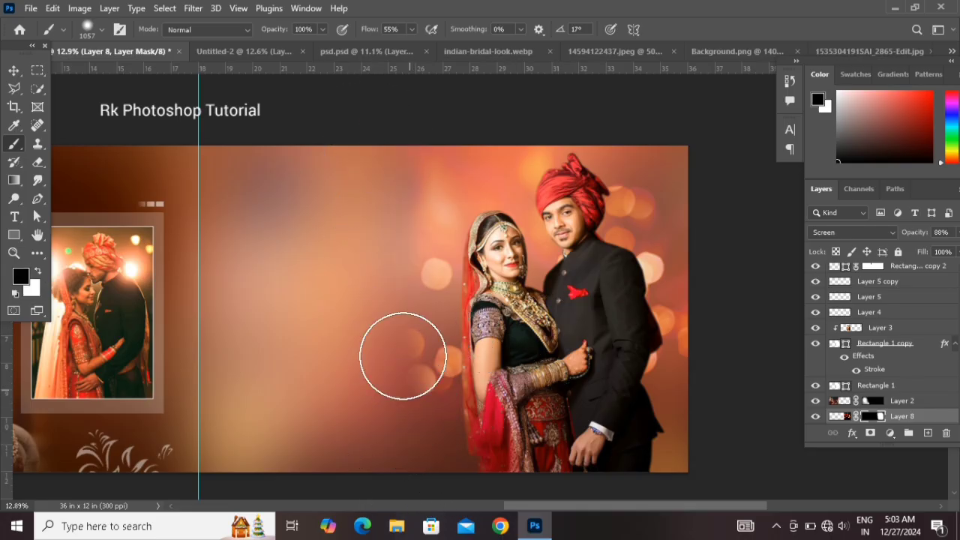
{"action": "left_click_drag", "start_coordinate": [402, 326], "coordinate": [452, 328]}
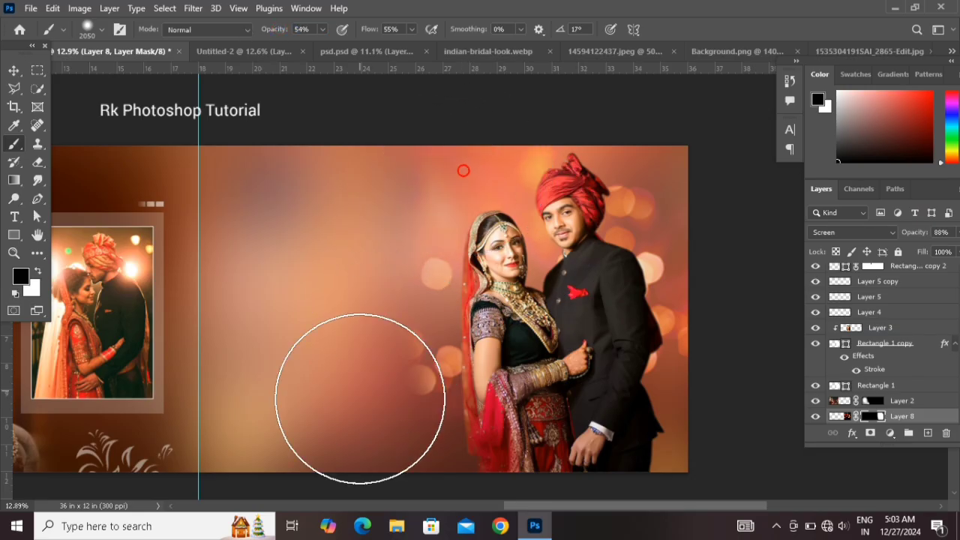
{"action": "left_click", "coordinate": [14, 71]}
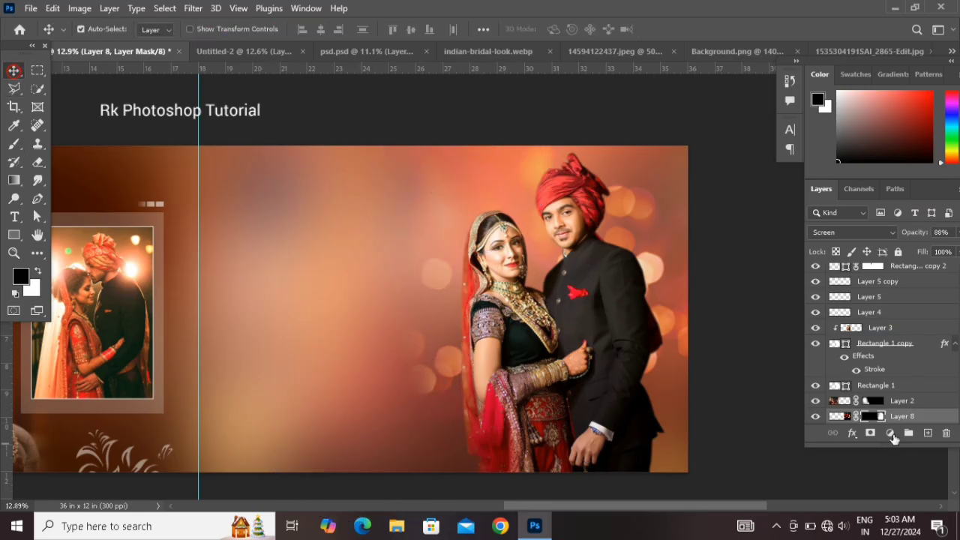
{"action": "left_click", "coordinate": [845, 416]}
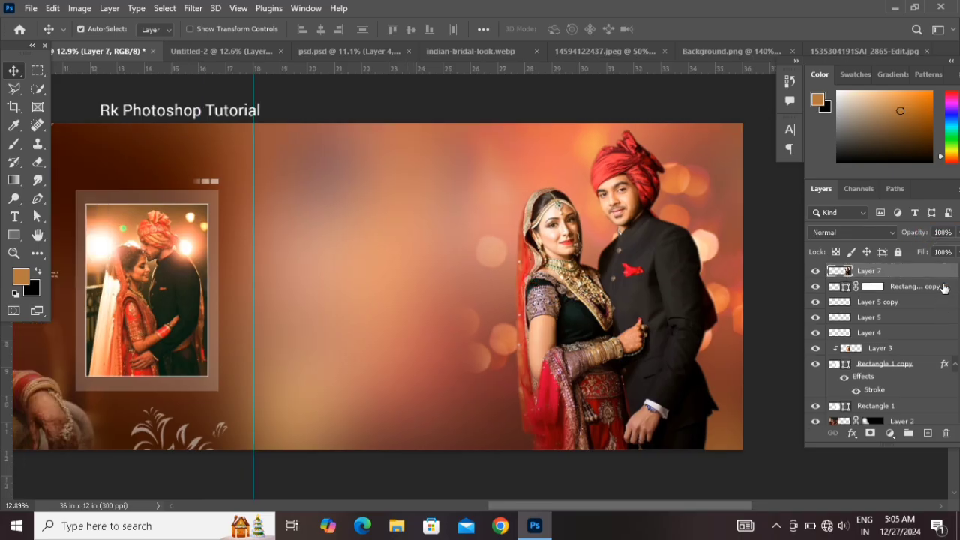
- Bring the seated bride and standing groom photo in above Rectangle 2 copy 2, enlarged to about 527% and rotated about -2°
{"action": "left_click", "coordinate": [944, 286]}
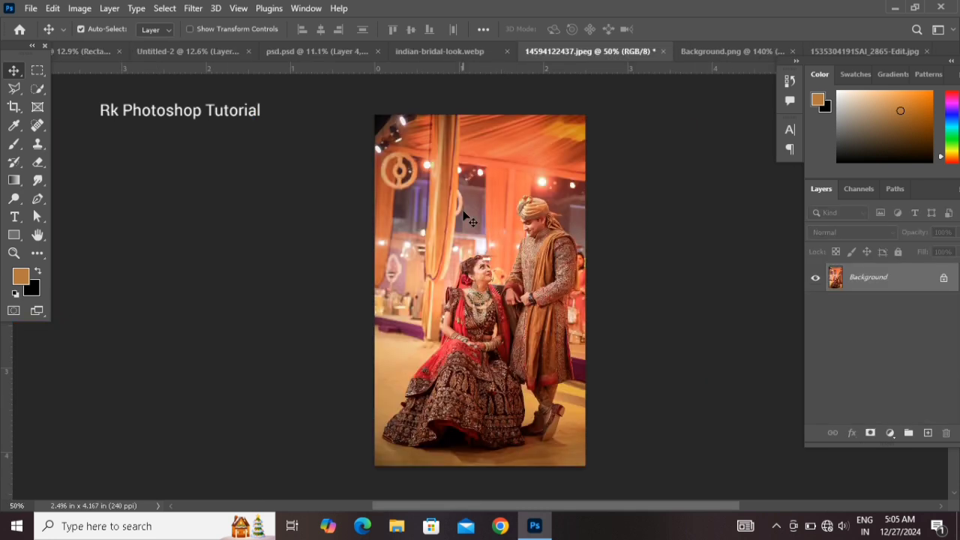
{"action": "left_click_drag", "start_coordinate": [465, 218], "coordinate": [545, 330]}
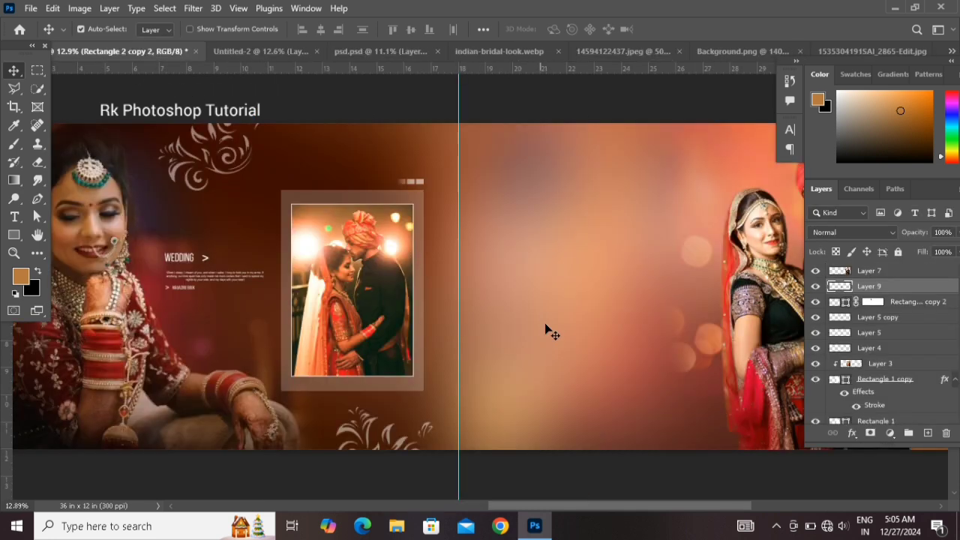
{"action": "key", "text": "ctrl+t"}
{"action": "left_click_drag", "start_coordinate": [570, 360], "coordinate": [699, 448]}
{"action": "left_click_drag", "start_coordinate": [708, 372], "coordinate": [526, 338]}
{"action": "left_click_drag", "start_coordinate": [463, 459], "coordinate": [475, 480]}
{"action": "left_click_drag", "start_coordinate": [455, 407], "coordinate": [513, 334]}
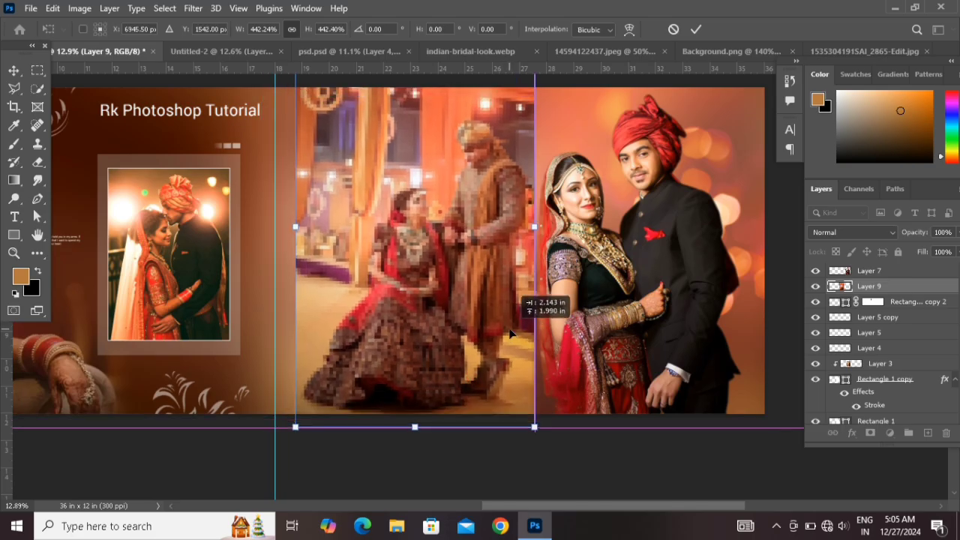
{"action": "left_click_drag", "start_coordinate": [533, 426], "coordinate": [573, 476]}
{"action": "scroll", "coordinate": [506, 381], "scroll_direction": "up", "scroll_amount": 1}
{"action": "left_click_drag", "start_coordinate": [504, 356], "coordinate": [500, 354]}
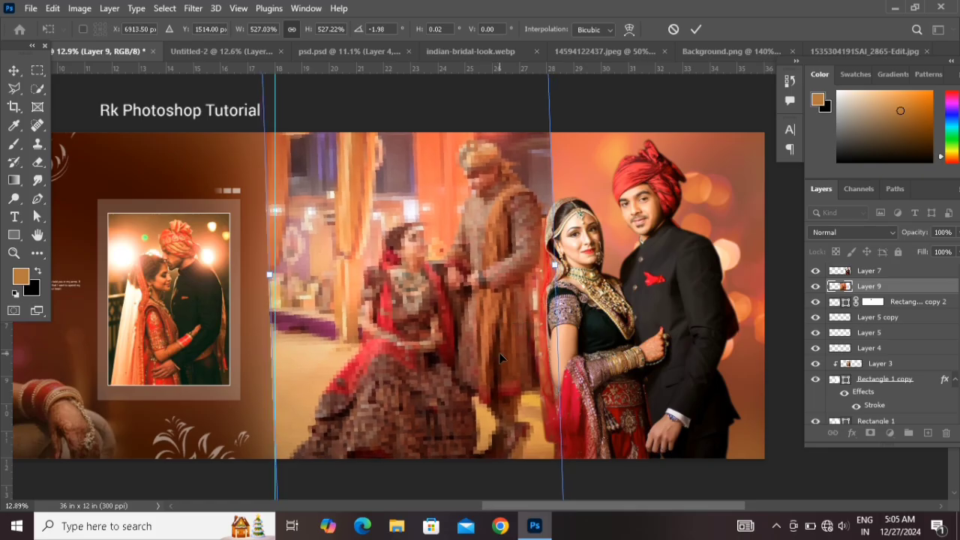
{"action": "key", "text": "Return"}
- Scale the seated bride and groom photo down and position it between the center guide and the cut-out couple
{"action": "scroll", "coordinate": [500, 358], "scroll_direction": "down", "scroll_amount": 1}
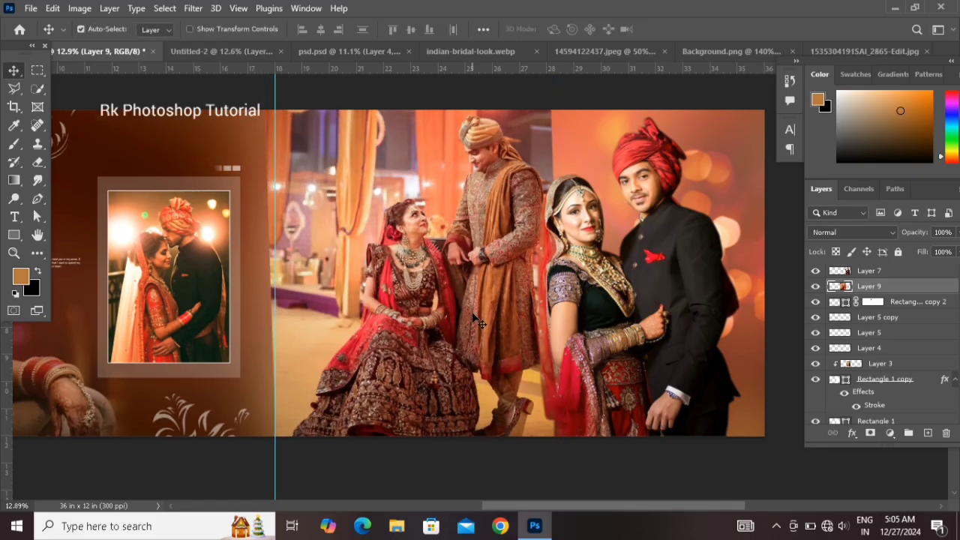
{"action": "key", "text": "ctrl"}
{"action": "key", "text": "ctrl+t"}
{"action": "scroll", "coordinate": [501, 346], "scroll_direction": "down", "scroll_amount": 1}
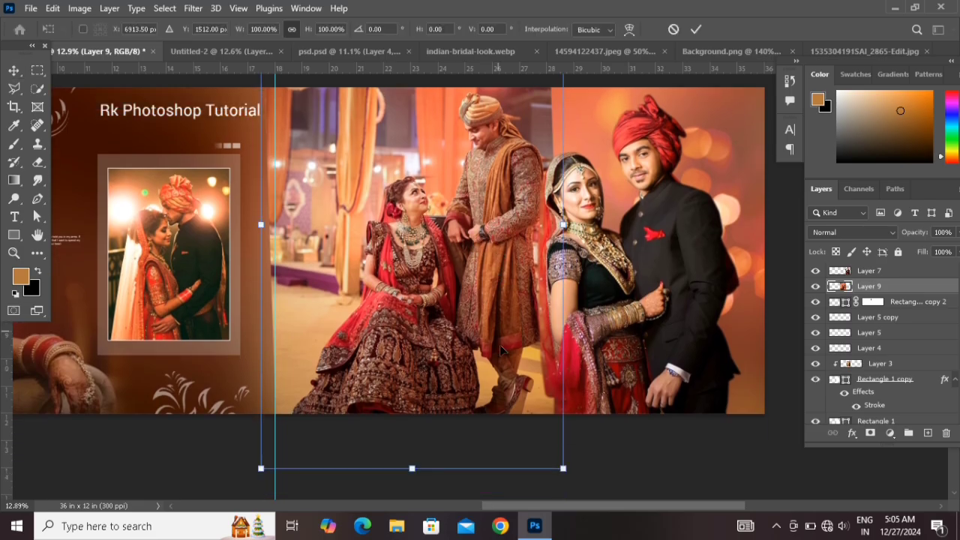
{"action": "left_click_drag", "start_coordinate": [564, 468], "coordinate": [529, 412]}
{"action": "scroll", "coordinate": [480, 345], "scroll_direction": "up", "scroll_amount": 1}
{"action": "left_click_drag", "start_coordinate": [466, 334], "coordinate": [452, 351]}
{"action": "left_click_drag", "start_coordinate": [515, 440], "coordinate": [502, 424]}
{"action": "mouse_move", "coordinate": [450, 330]}
{"action": "left_mouse_down"}
{"action": "mouse_move", "coordinate": [456, 341]}
{"action": "mouse_move", "coordinate": [441, 333]}
{"action": "left_mouse_up"}
{"action": "key", "text": "Return"}
- Add a Hide All mask to the seated bride and groom photo and brush in white to reveal the pair
{"action": "left_click", "coordinate": [110, 8]}
{"action": "mouse_move", "coordinate": [216, 249]}
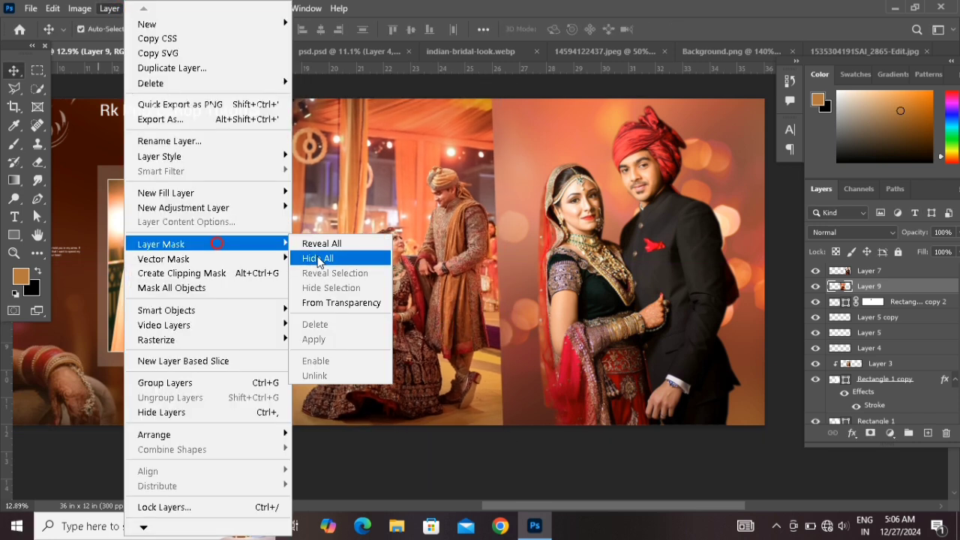
{"action": "left_click", "coordinate": [317, 257]}
{"action": "left_click", "coordinate": [12, 144]}
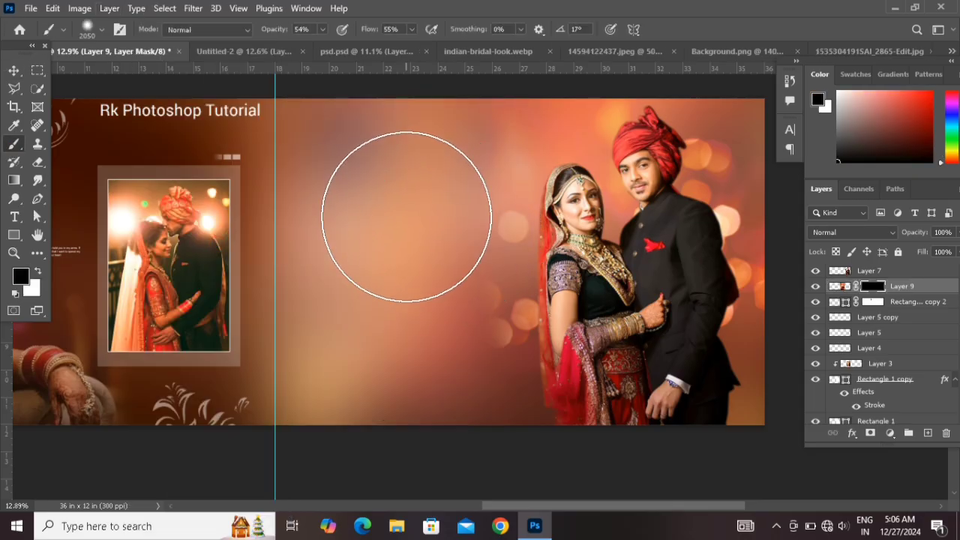
{"action": "key", "text": "x"}
{"action": "mouse_move", "coordinate": [414, 189]}
{"action": "left_mouse_down"}
{"action": "mouse_move", "coordinate": [402, 299]}
{"action": "mouse_move", "coordinate": [407, 221]}
{"action": "mouse_move", "coordinate": [453, 271]}
{"action": "mouse_move", "coordinate": [489, 249]}
{"action": "mouse_move", "coordinate": [415, 249]}
{"action": "left_mouse_up"}
- Soften the right edge of the seated bride and groom photo by brushing black on its mask
{"action": "key", "text": "x"}
{"action": "mouse_move", "coordinate": [504, 112]}
{"action": "left_mouse_down"}
{"action": "mouse_move", "coordinate": [540, 239]}
{"action": "mouse_move", "coordinate": [511, 163]}
{"action": "mouse_move", "coordinate": [516, 290]}
{"action": "mouse_move", "coordinate": [524, 270]}
{"action": "mouse_move", "coordinate": [513, 227]}
{"action": "mouse_move", "coordinate": [532, 342]}
{"action": "left_mouse_up"}
{"action": "left_click_drag", "start_coordinate": [503, 170], "coordinate": [529, 231]}
{"action": "left_click", "coordinate": [14, 70]}
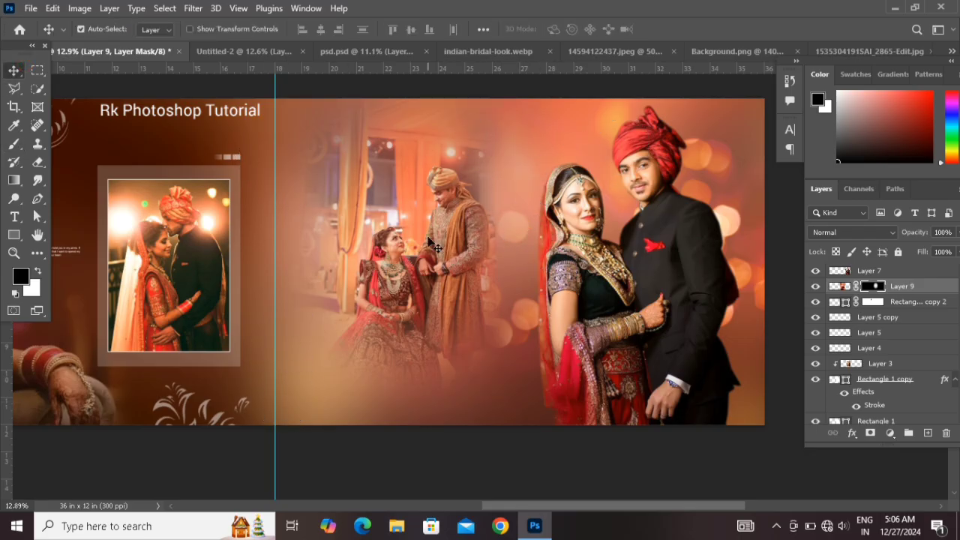
- Enlarge and reposition the masked seated bride and groom photo, and shift the cut-out couple slightly left
{"action": "key", "text": "ctrl+t"}
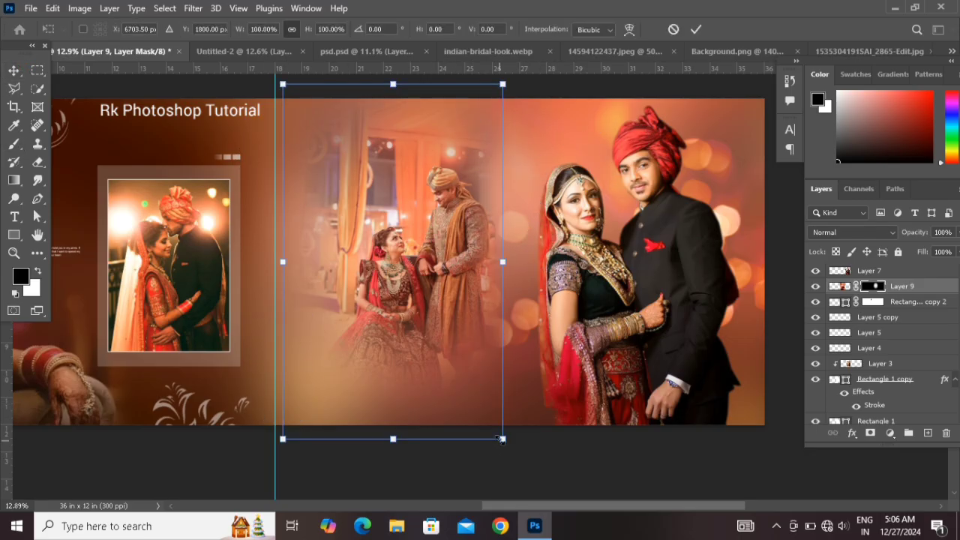
{"action": "left_click_drag", "start_coordinate": [507, 441], "coordinate": [527, 466]}
{"action": "left_click_drag", "start_coordinate": [578, 428], "coordinate": [589, 414]}
{"action": "left_click_drag", "start_coordinate": [384, 296], "coordinate": [335, 296]}
{"action": "scroll", "coordinate": [494, 450], "scroll_direction": "down", "scroll_amount": 1}
{"action": "left_click_drag", "start_coordinate": [503, 428], "coordinate": [528, 440]}
{"action": "scroll", "coordinate": [473, 393], "scroll_direction": "up", "scroll_amount": 1}
{"action": "left_click_drag", "start_coordinate": [405, 291], "coordinate": [408, 290]}
{"action": "key", "text": "Return"}
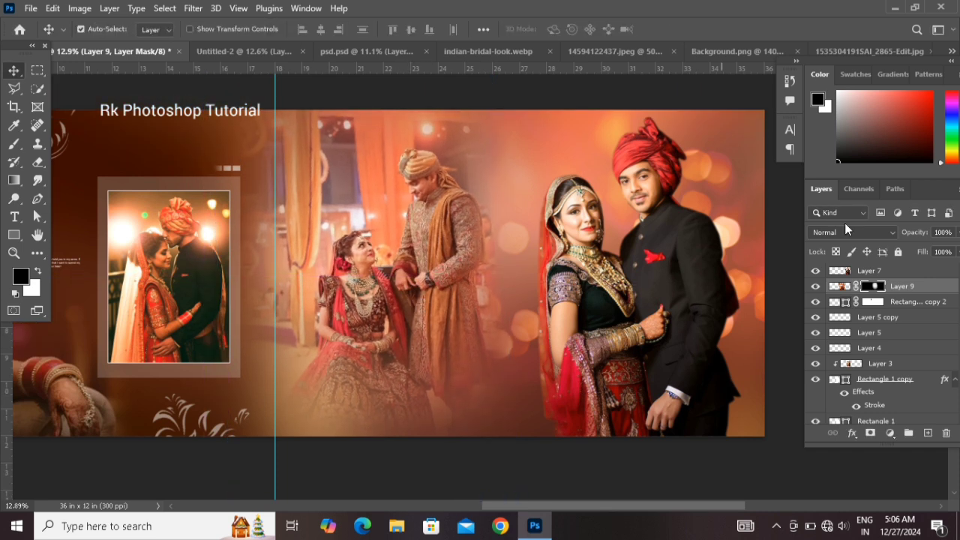
{"action": "left_click_drag", "start_coordinate": [614, 289], "coordinate": [595, 298]}
{"action": "scroll", "coordinate": [602, 299], "scroll_direction": "down", "scroll_amount": 1}
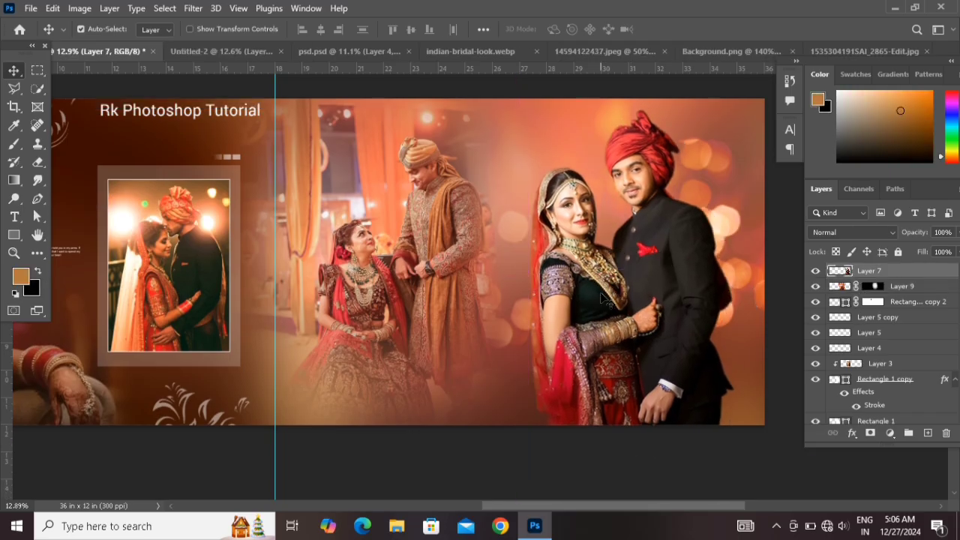
- Copy the chandelier area of the blurred palace photo to its own layer and bring it into the album spread
{"action": "key", "text": "ctrl+shift+Tab"}
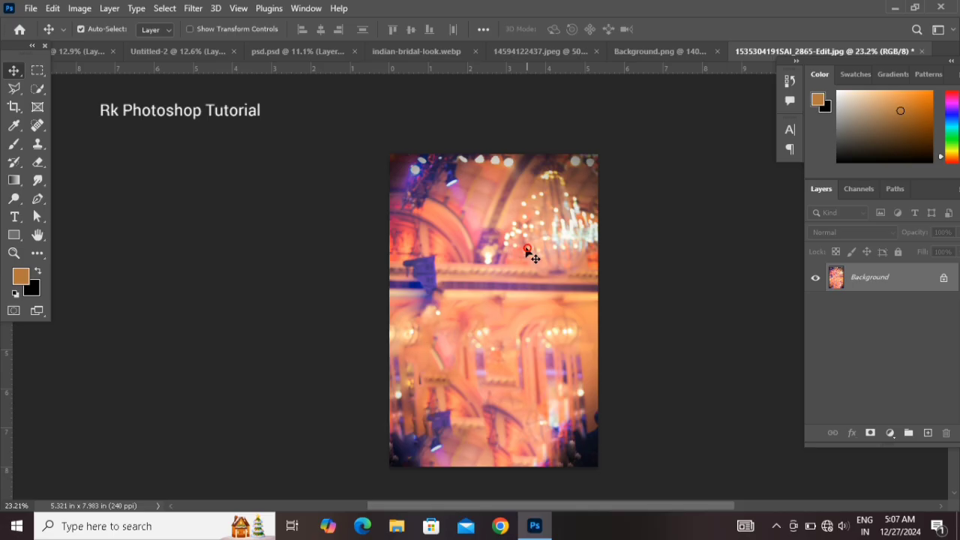
{"action": "left_click", "coordinate": [38, 71]}
{"action": "left_click_drag", "start_coordinate": [465, 157], "coordinate": [624, 403]}
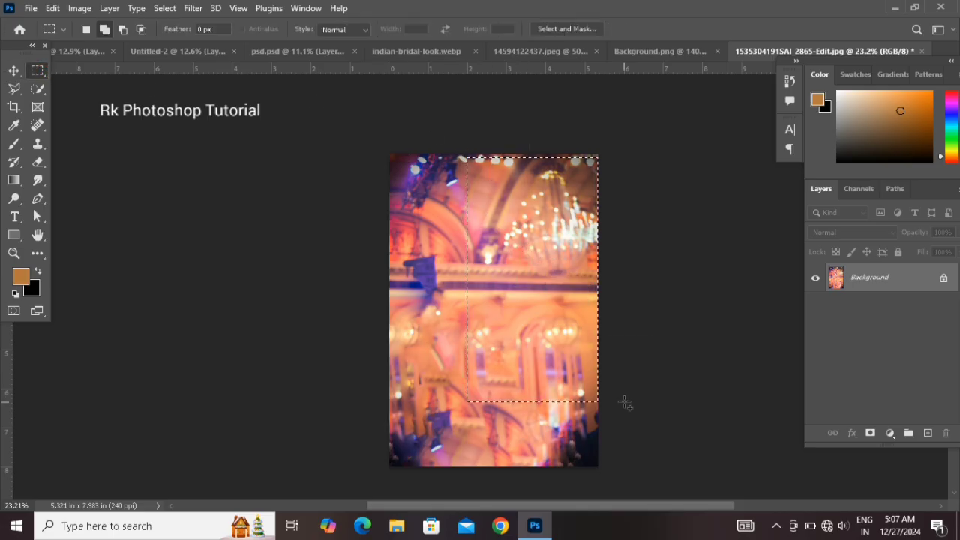
{"action": "key", "text": "ctrl+j"}
{"action": "left_click", "coordinate": [14, 70]}
{"action": "left_click_drag", "start_coordinate": [482, 230], "coordinate": [616, 228]}
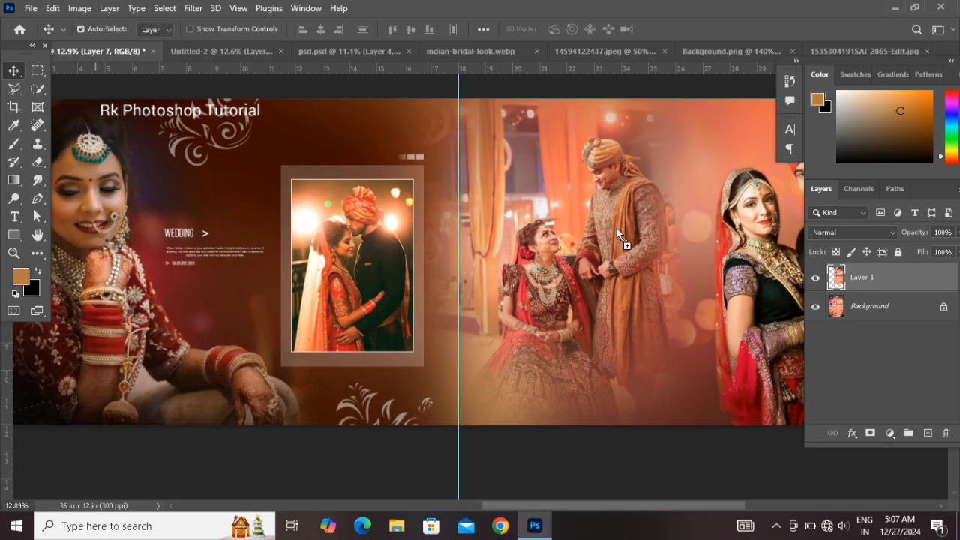
{"action": "left_click_drag", "start_coordinate": [630, 506], "coordinate": [654, 507]}
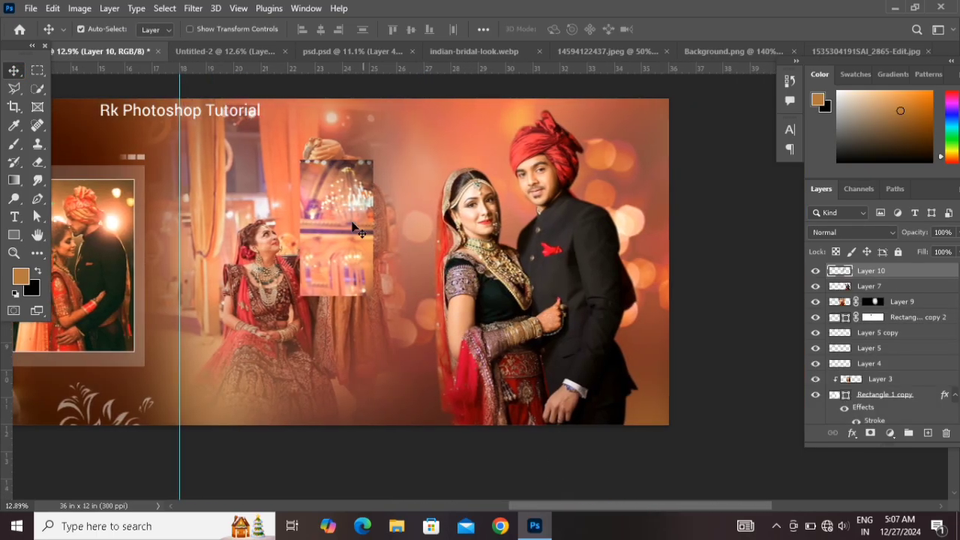
- Enlarge the chandelier image behind the bride of the cut-out couple and move its layer beneath Layer 9
{"action": "key", "text": "ctrl+t"}
{"action": "left_click_drag", "start_coordinate": [375, 299], "coordinate": [544, 374]}
{"action": "left_click_drag", "start_coordinate": [408, 287], "coordinate": [489, 312]}
{"action": "key", "text": "Return"}
{"action": "left_click_drag", "start_coordinate": [937, 279], "coordinate": [926, 311]}
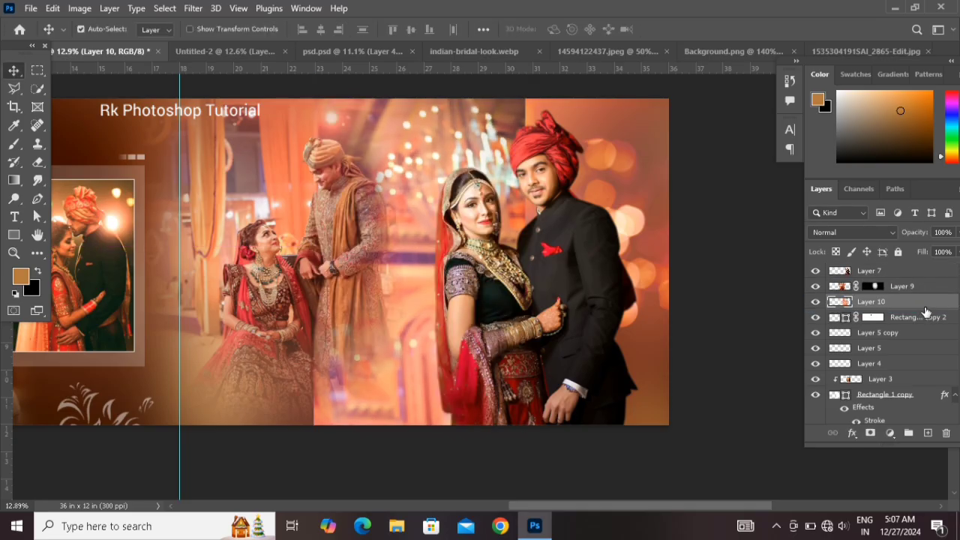
- Add a Hide All mask to the chandelier layer and brush in white to reveal the lights above the cut-out bride
{"action": "left_click", "coordinate": [110, 9]}
{"action": "mouse_move", "coordinate": [192, 244]}
{"action": "left_click", "coordinate": [355, 259]}
{"action": "left_click", "coordinate": [13, 143]}
{"action": "mouse_move", "coordinate": [443, 178]}
{"action": "left_mouse_down"}
{"action": "mouse_move", "coordinate": [462, 181]}
{"action": "mouse_move", "coordinate": [458, 162]}
{"action": "left_mouse_up"}
{"action": "key", "text": "x"}
{"action": "left_click", "coordinate": [455, 162]}
{"action": "left_click", "coordinate": [417, 120]}
{"action": "left_click", "coordinate": [417, 148]}
{"action": "left_click", "coordinate": [450, 148]}
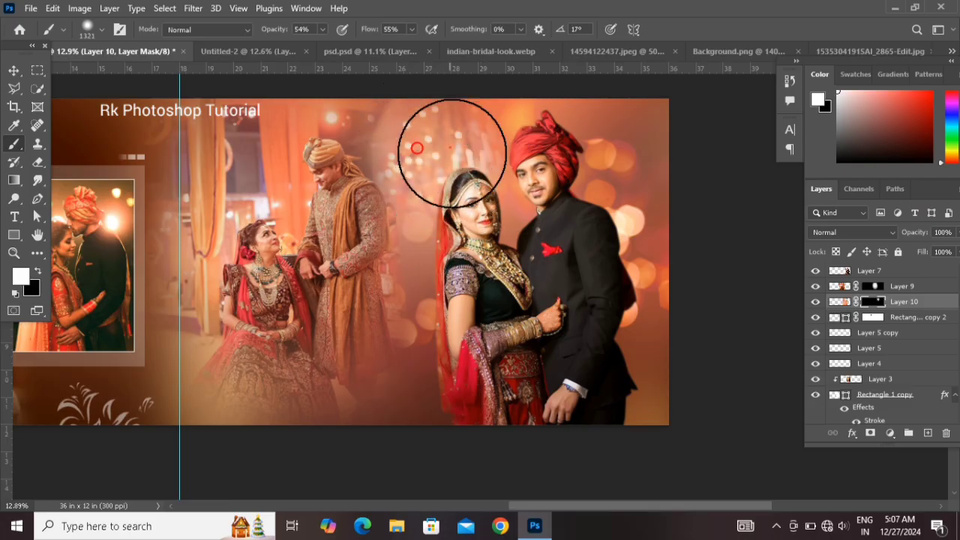
- Reveal more of the chandelier layer around the standing groom and the gap beside the cut-out bride using white brush dabs
{"action": "left_click", "coordinate": [453, 218]}
{"action": "left_click_drag", "start_coordinate": [448, 227], "coordinate": [432, 227]}
{"action": "left_click", "coordinate": [380, 125]}
{"action": "left_click", "coordinate": [404, 276]}
{"action": "left_click", "coordinate": [324, 138]}
{"action": "left_click", "coordinate": [325, 142]}
{"action": "left_click", "coordinate": [320, 133]}
{"action": "left_click", "coordinate": [320, 124]}
{"action": "left_click", "coordinate": [348, 247]}
{"action": "left_click", "coordinate": [382, 278]}
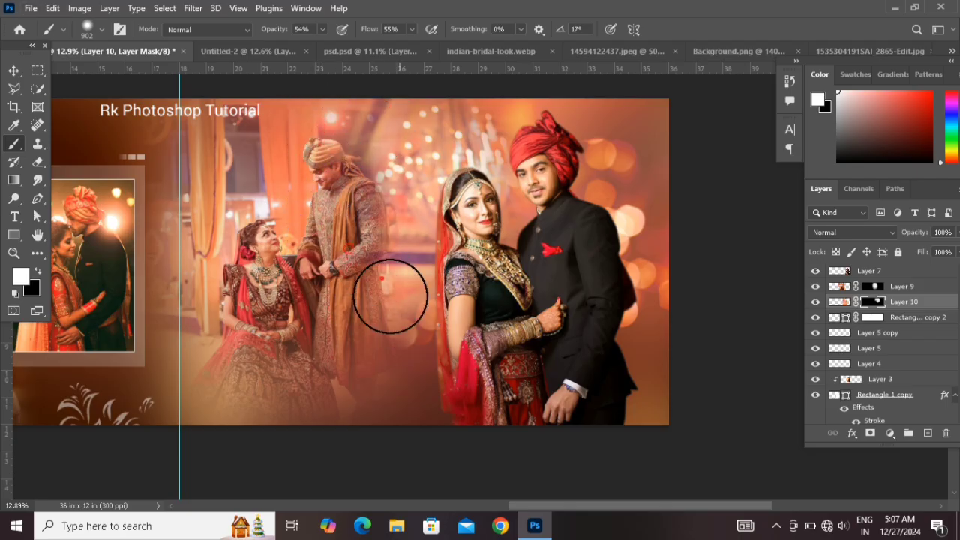
{"action": "left_click", "coordinate": [404, 325]}
- Fade the lower and outer parts of the chandelier layer by brushing black on its mask
{"action": "key", "text": "x"}
{"action": "mouse_move", "coordinate": [444, 338]}
{"action": "left_mouse_down"}
{"action": "mouse_move", "coordinate": [377, 348]}
{"action": "mouse_move", "coordinate": [424, 367]}
{"action": "left_mouse_up"}
{"action": "mouse_move", "coordinate": [310, 315]}
{"action": "left_mouse_down"}
{"action": "mouse_move", "coordinate": [364, 333]}
{"action": "mouse_move", "coordinate": [349, 330]}
{"action": "left_mouse_up"}
{"action": "mouse_move", "coordinate": [499, 328]}
{"action": "left_mouse_down"}
{"action": "mouse_move", "coordinate": [384, 363]}
{"action": "mouse_move", "coordinate": [312, 366]}
{"action": "mouse_move", "coordinate": [434, 346]}
{"action": "mouse_move", "coordinate": [321, 340]}
{"action": "left_mouse_up"}
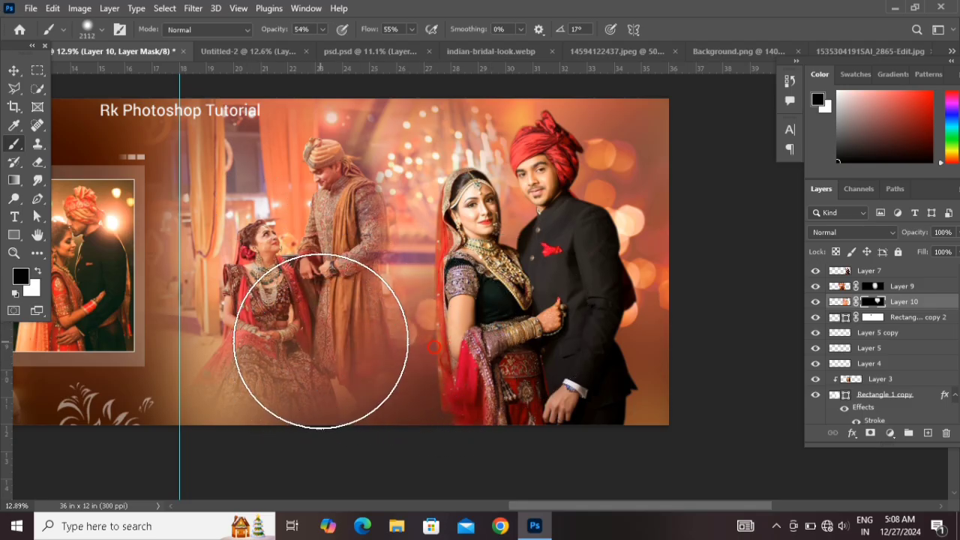
{"action": "scroll", "coordinate": [315, 300], "scroll_direction": "up", "scroll_amount": 1}
{"action": "left_click_drag", "start_coordinate": [291, 145], "coordinate": [272, 164]}
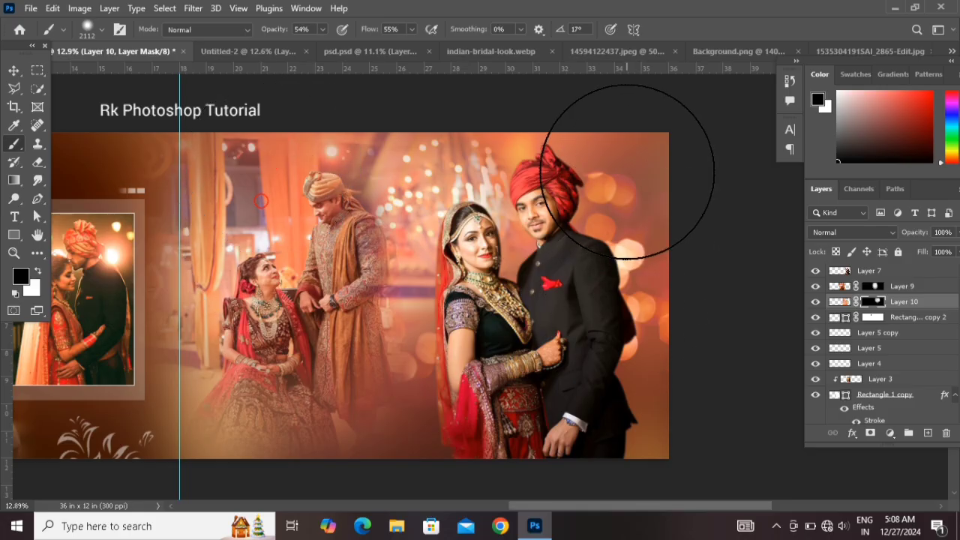
{"action": "mouse_move", "coordinate": [522, 328]}
{"action": "left_mouse_down"}
{"action": "mouse_move", "coordinate": [493, 329]}
{"action": "mouse_move", "coordinate": [471, 310]}
{"action": "left_mouse_up"}
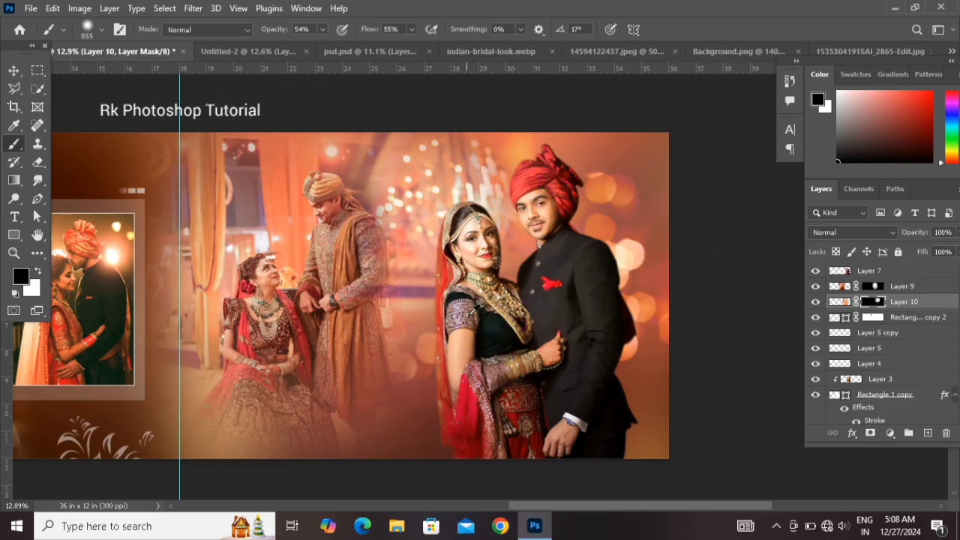
- Copy the "Sweet moments" lettering from psd.psd into the album spread, place it below the seated bride and enlarge it to about 173%
{"action": "left_click", "coordinate": [14, 70]}
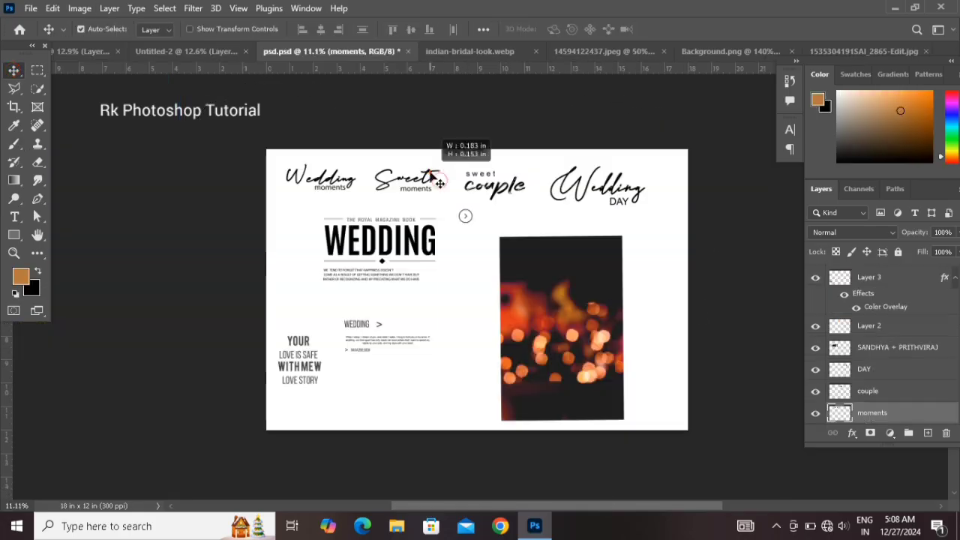
{"action": "left_click", "coordinate": [432, 174]}
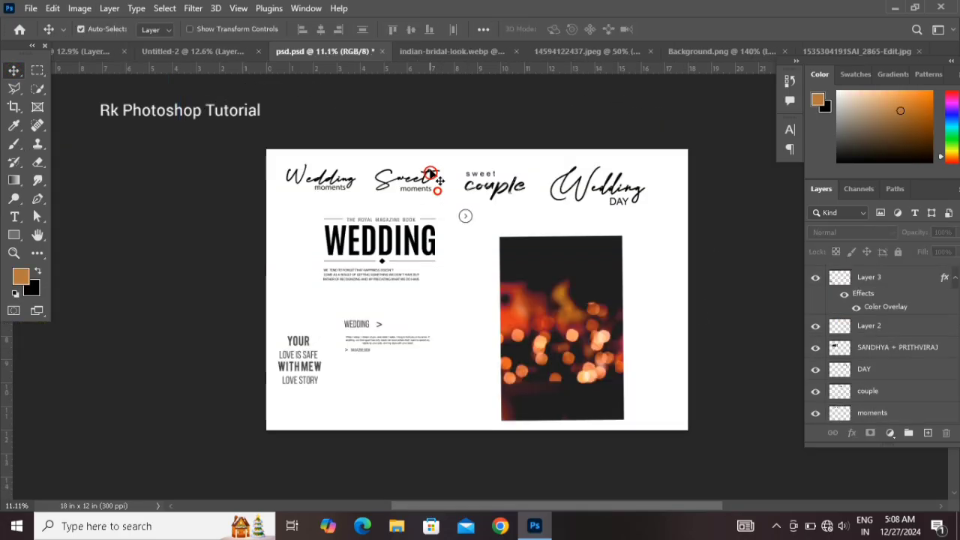
{"action": "left_click_drag", "start_coordinate": [437, 181], "coordinate": [105, 54]}
{"action": "left_click_drag", "start_coordinate": [598, 405], "coordinate": [667, 380]}
{"action": "key", "text": "ctrl+t"}
{"action": "left_click_drag", "start_coordinate": [633, 413], "coordinate": [612, 417]}
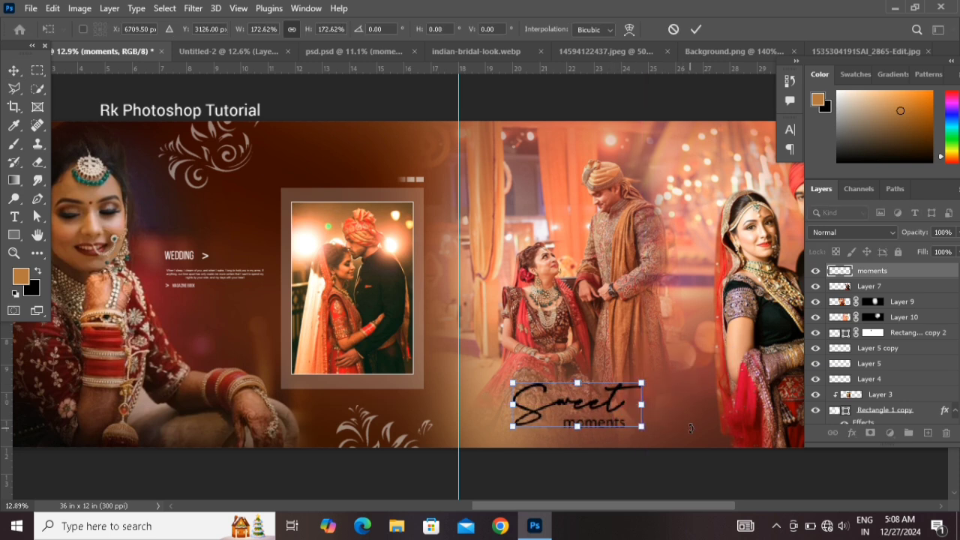
{"action": "key", "text": "Return"}
- Turn the "Sweet moments" lettering white by raising its Lightness with a Hue/Saturation adjustment
{"action": "key", "text": "ctrl+u"}
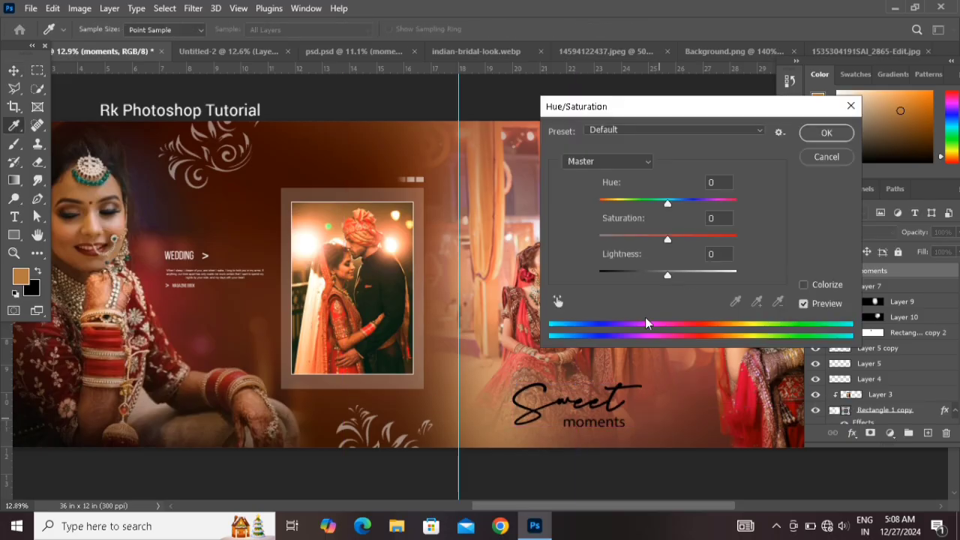
{"action": "left_click_drag", "start_coordinate": [668, 275], "coordinate": [735, 274]}
{"action": "left_click", "coordinate": [826, 133]}
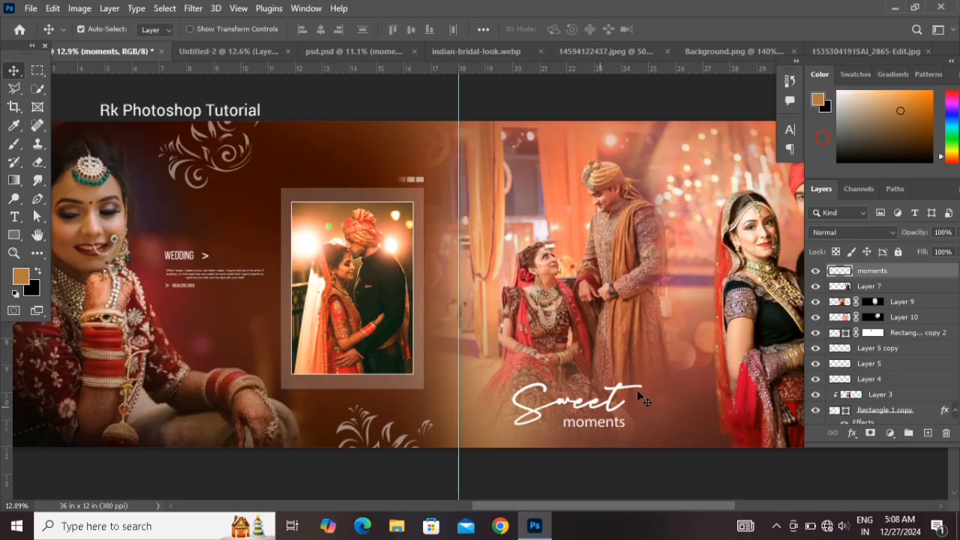
- Scale the white "Sweet moments" lettering down slightly, keeping it below the seated bride
{"action": "key", "text": "ctrl+t"}
{"action": "left_click_drag", "start_coordinate": [642, 427], "coordinate": [630, 411]}
{"action": "key", "text": "Return"}
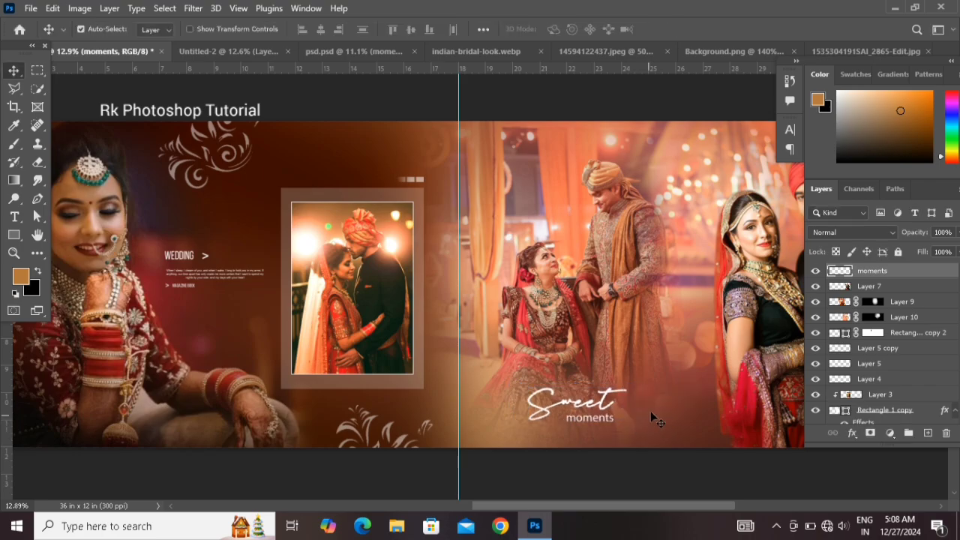
{"action": "scroll", "coordinate": [654, 400], "scroll_direction": "right", "scroll_amount": 5}
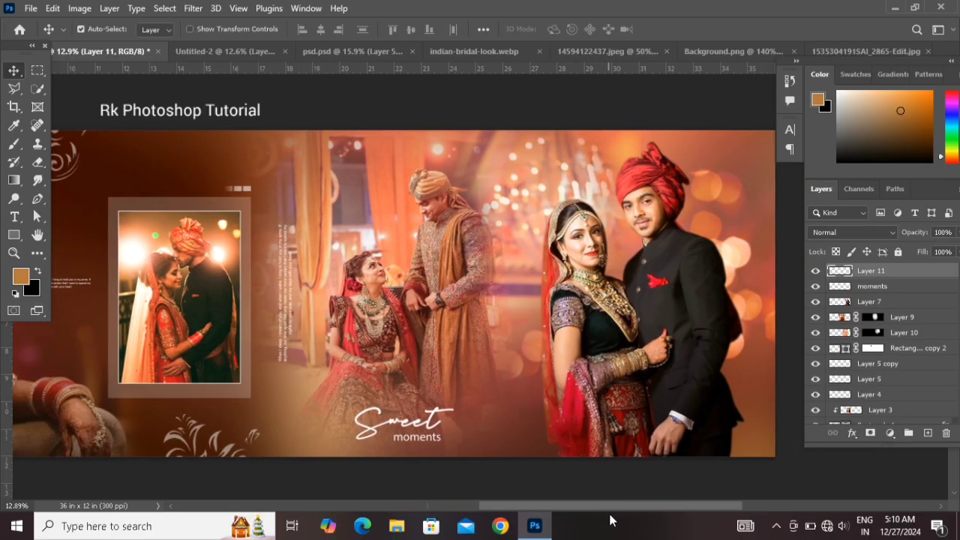
{"action": "scroll", "coordinate": [502, 363], "scroll_direction": "down", "scroll_amount": 3}
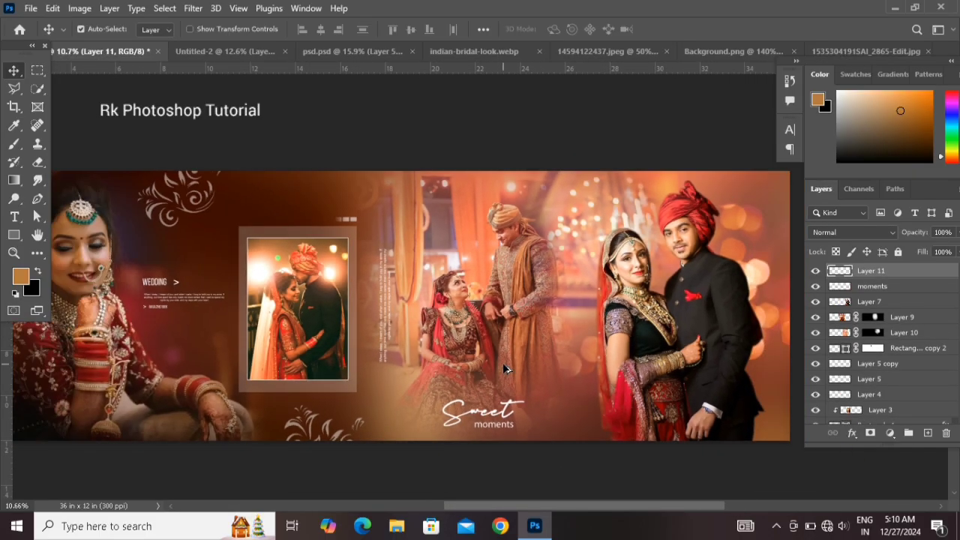
{"action": "scroll", "coordinate": [502, 364], "scroll_direction": "down", "scroll_amount": 1}
{"action": "left_click_drag", "start_coordinate": [566, 507], "coordinate": [558, 507]}
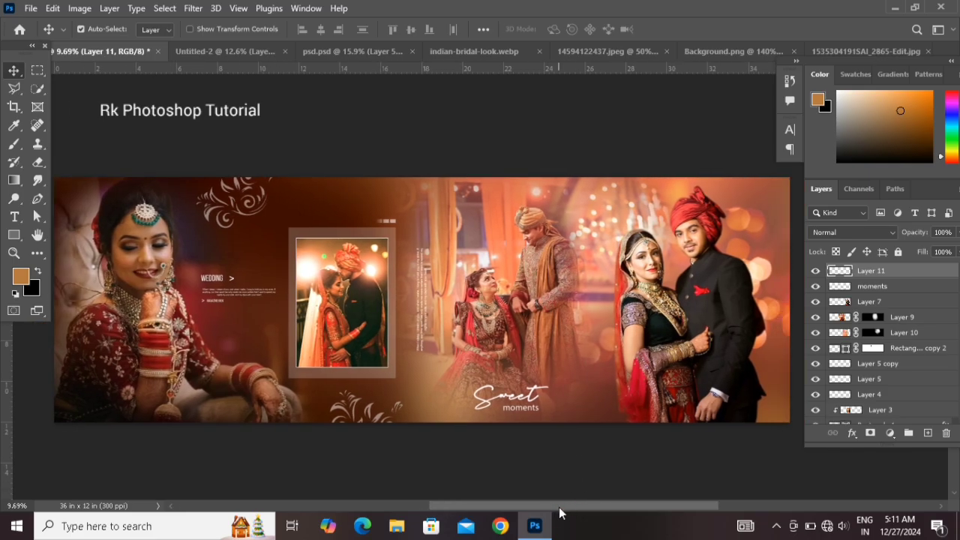
{"action": "scroll", "coordinate": [698, 470], "scroll_direction": "down", "scroll_amount": 1}
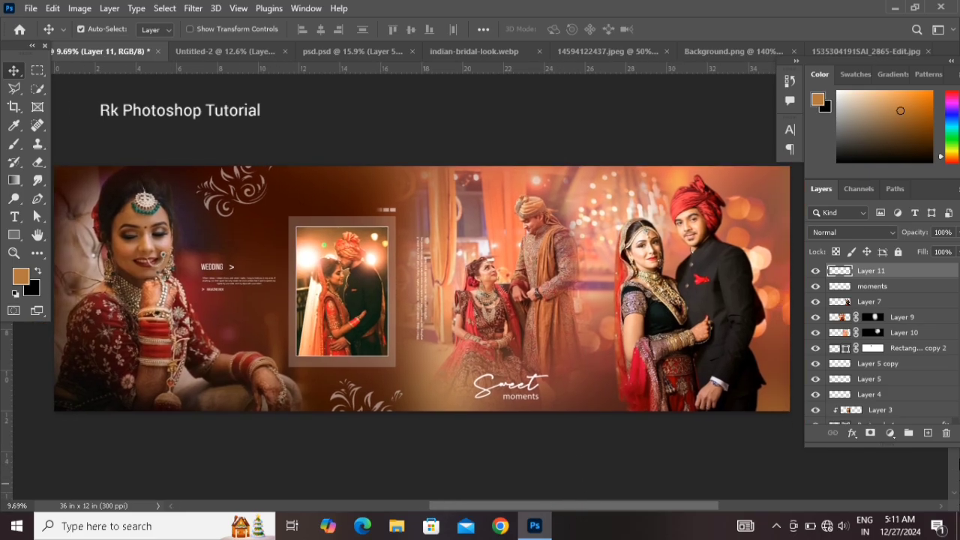